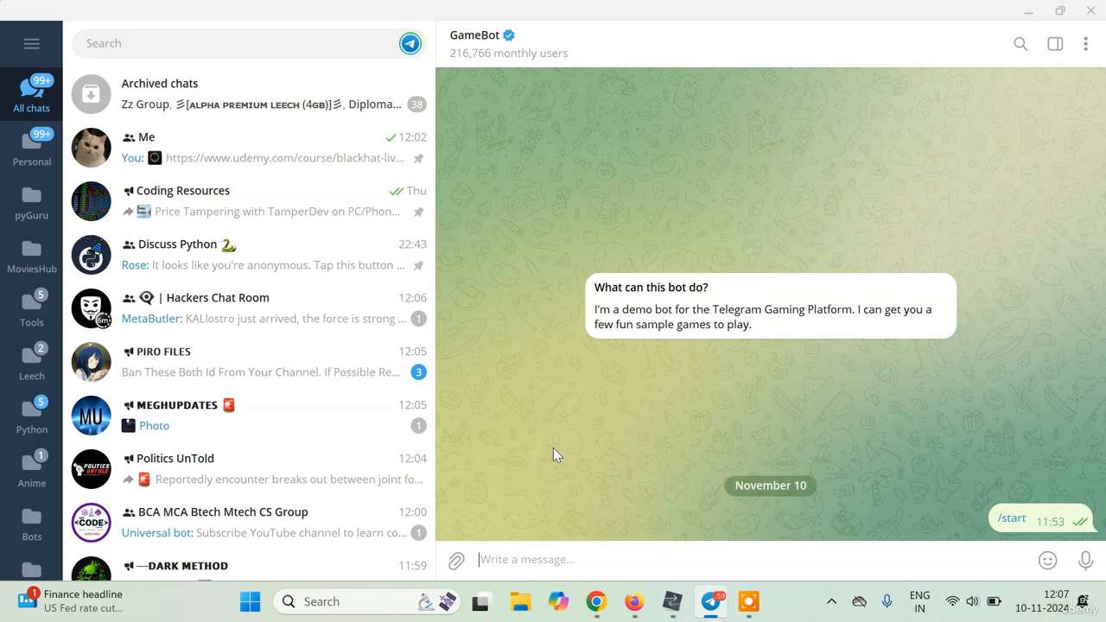
Bring HTTP Debugger's captured traffic list forward and scroll through the requests.
{"action": "left_click", "coordinate": [672, 602]}
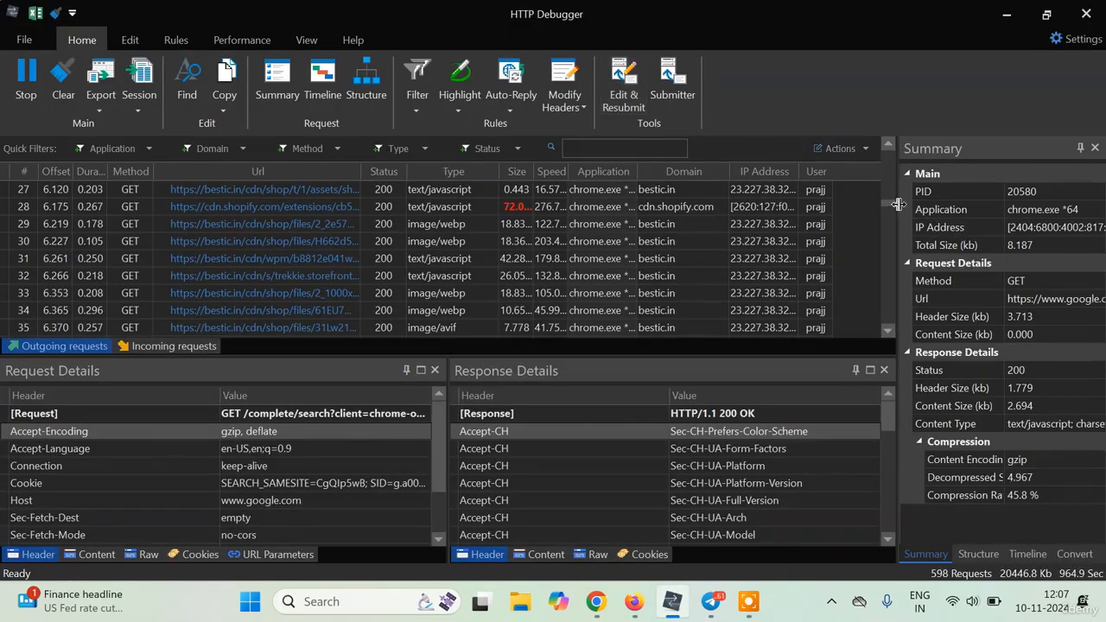
{"action": "left_click_drag", "start_coordinate": [892, 208], "coordinate": [894, 328]}
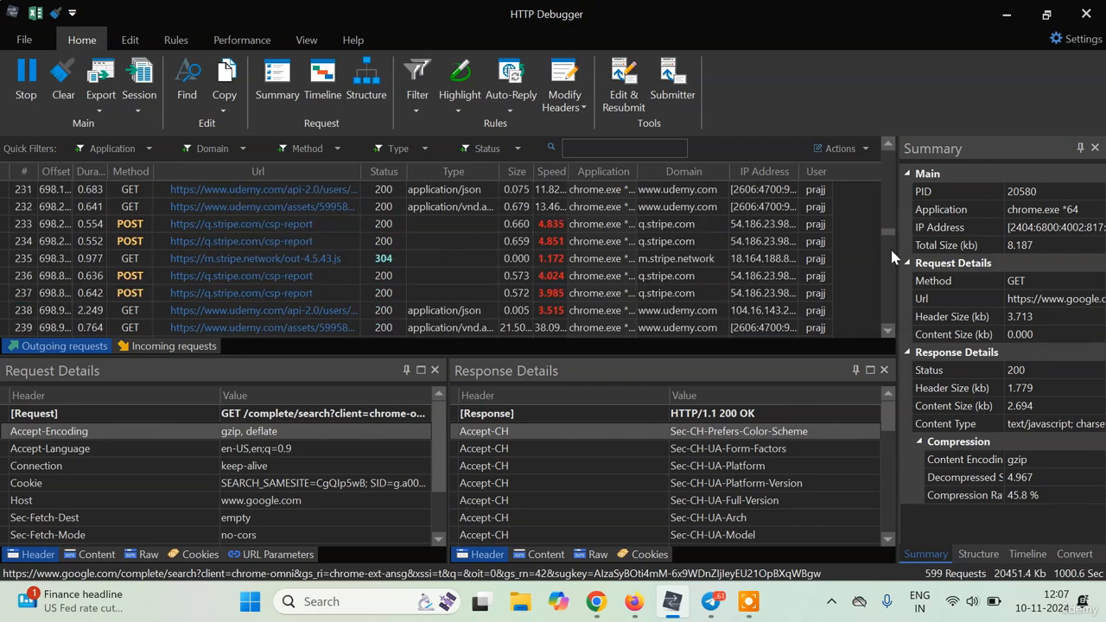
{"action": "left_click_drag", "start_coordinate": [889, 233], "coordinate": [887, 352]}
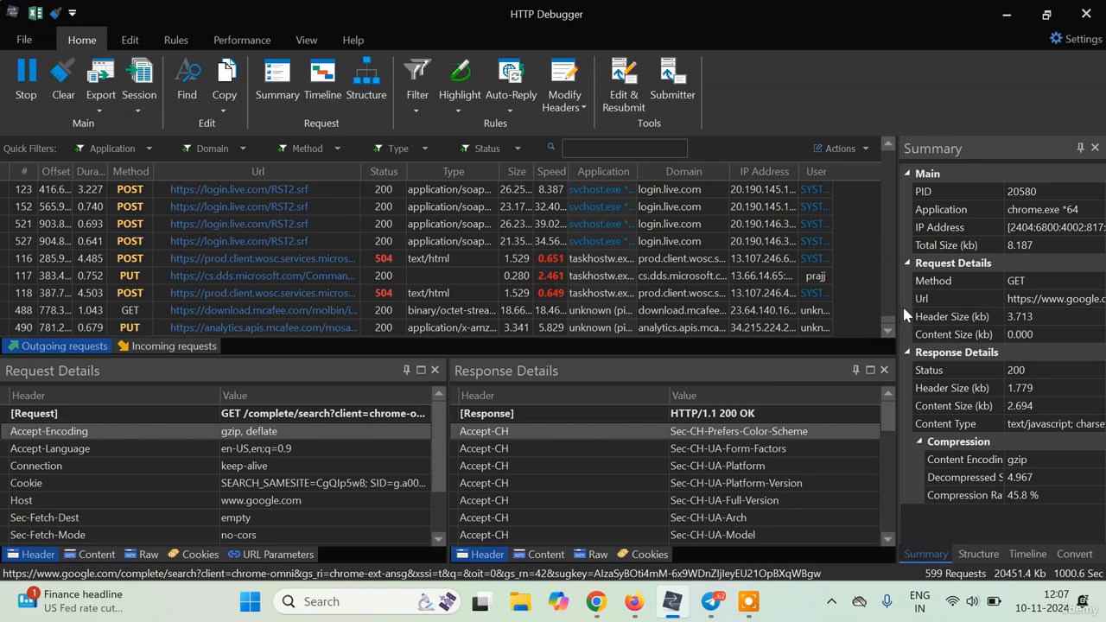
{"action": "left_click_drag", "start_coordinate": [894, 323], "coordinate": [891, 160]}
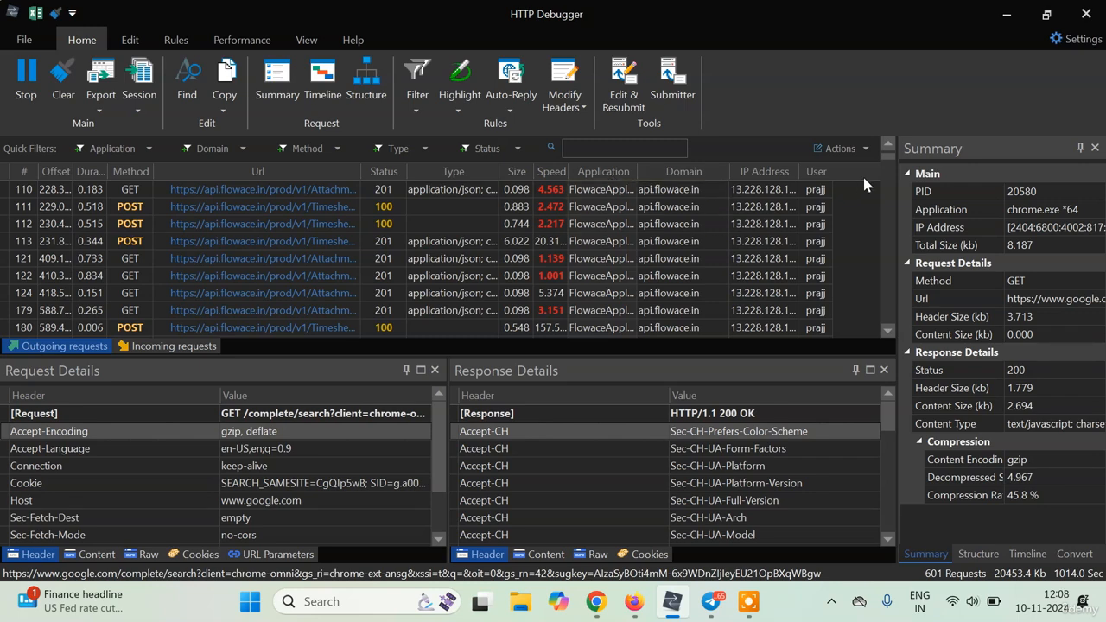
{"action": "left_click_drag", "start_coordinate": [889, 165], "coordinate": [893, 207]}
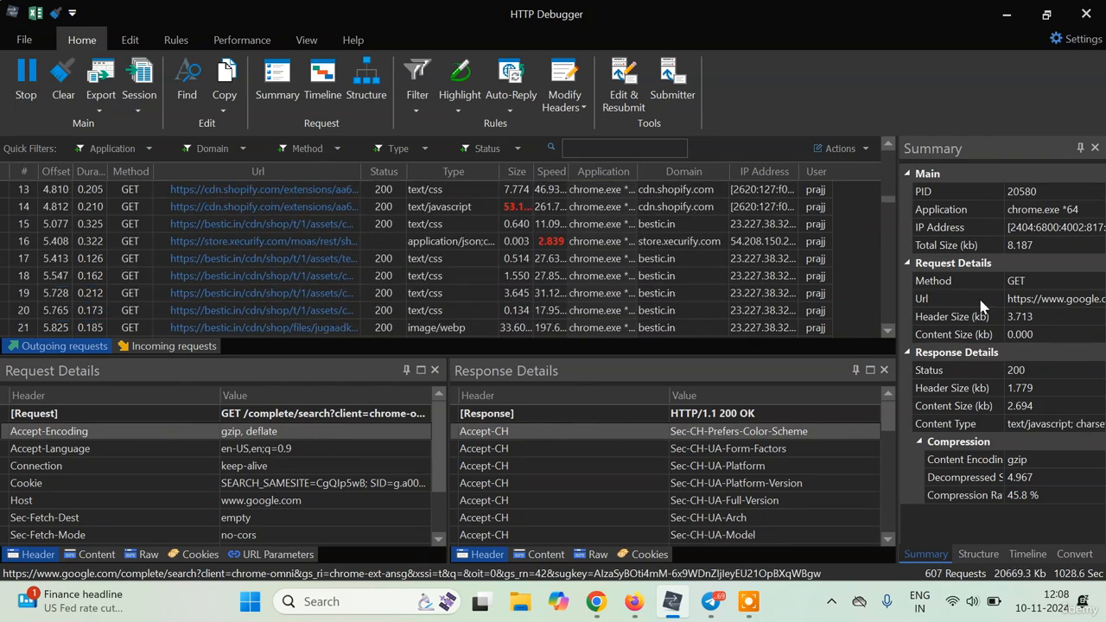
{"action": "left_click_drag", "start_coordinate": [890, 202], "coordinate": [891, 332]}
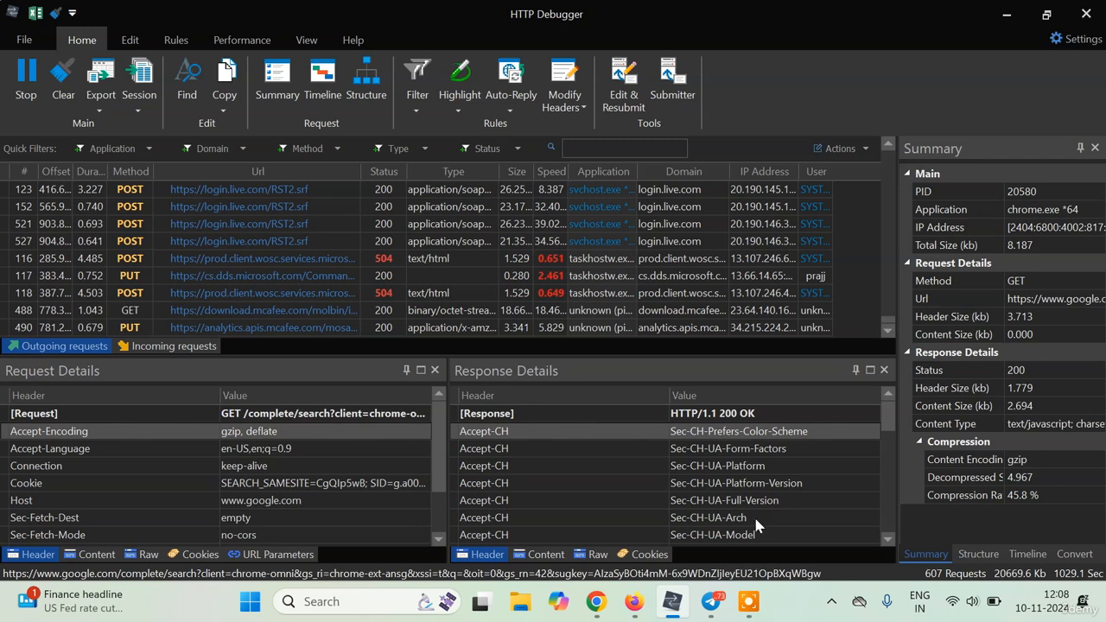
{"action": "left_click", "coordinate": [712, 603]}
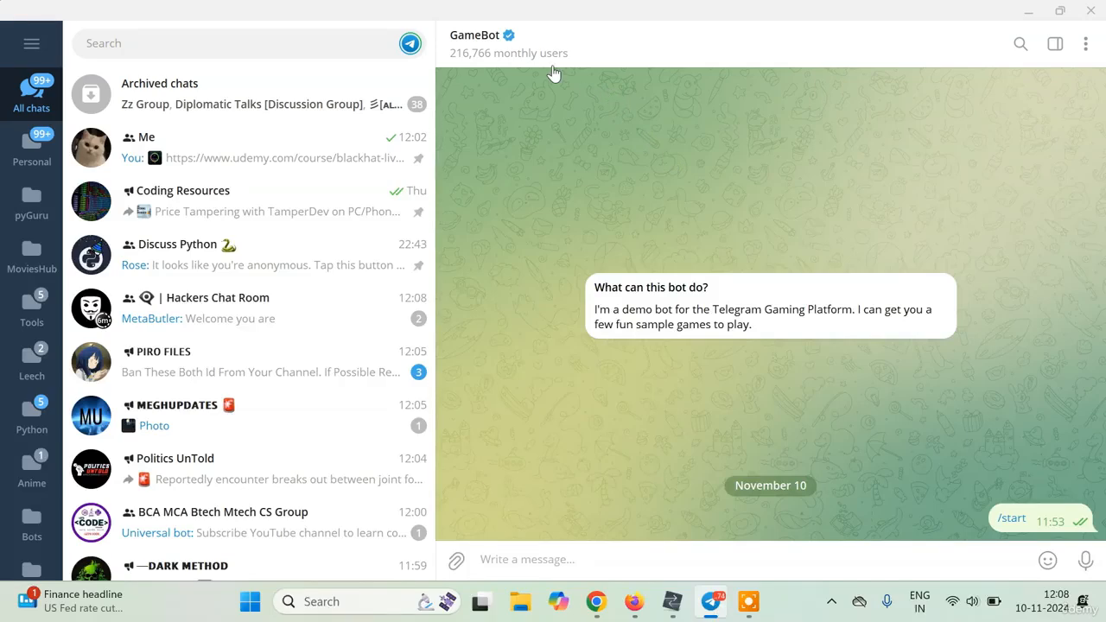
{"action": "left_click", "coordinate": [247, 53]}
{"action": "type", "text": "@"}
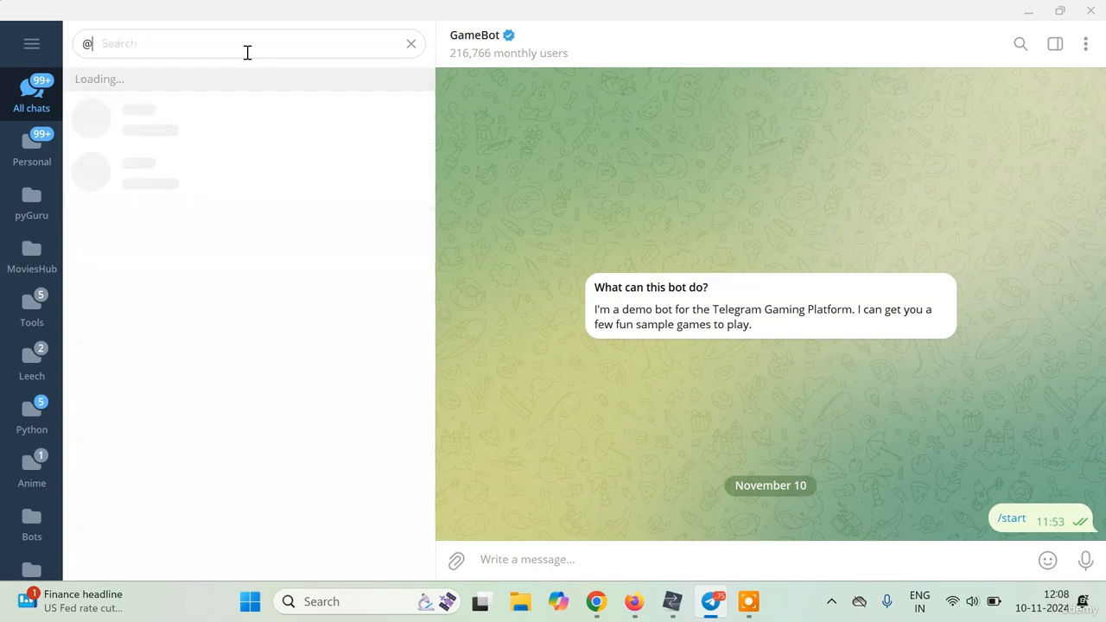
{"action": "type", "text": "gamebot"}
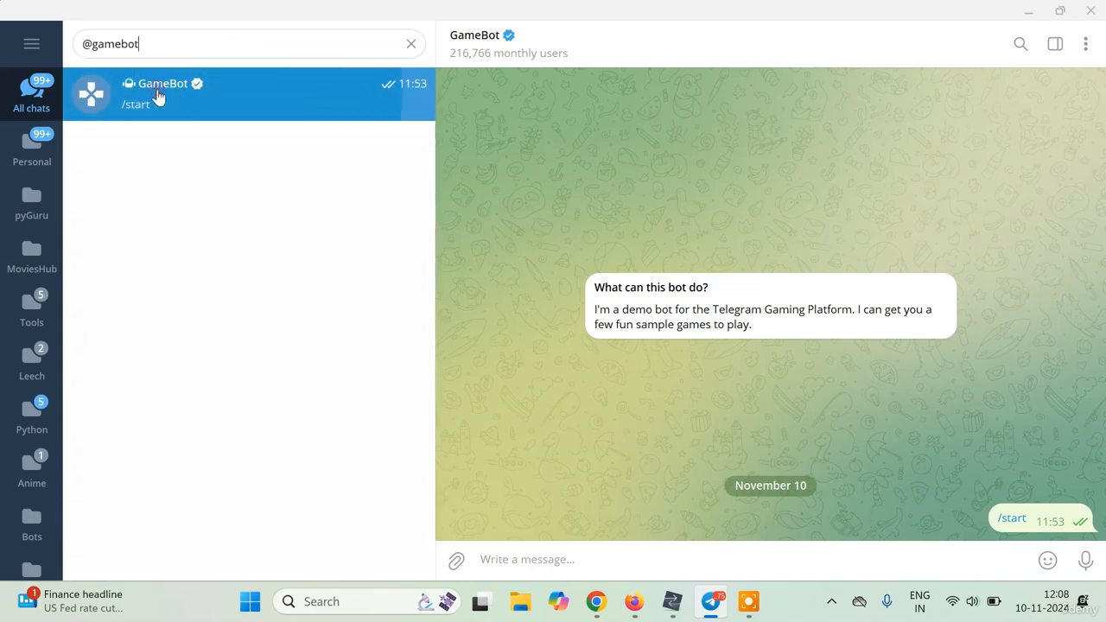
{"action": "left_click", "coordinate": [158, 98]}
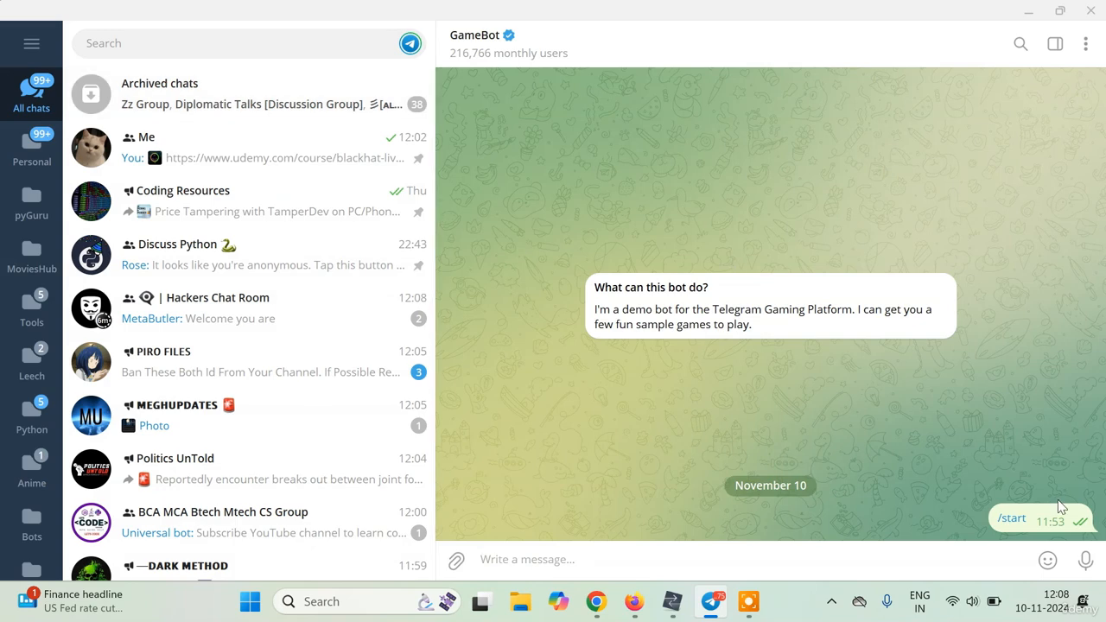
{"action": "mouse_move", "coordinate": [1012, 527]}
{"action": "left_click", "coordinate": [1012, 521]}
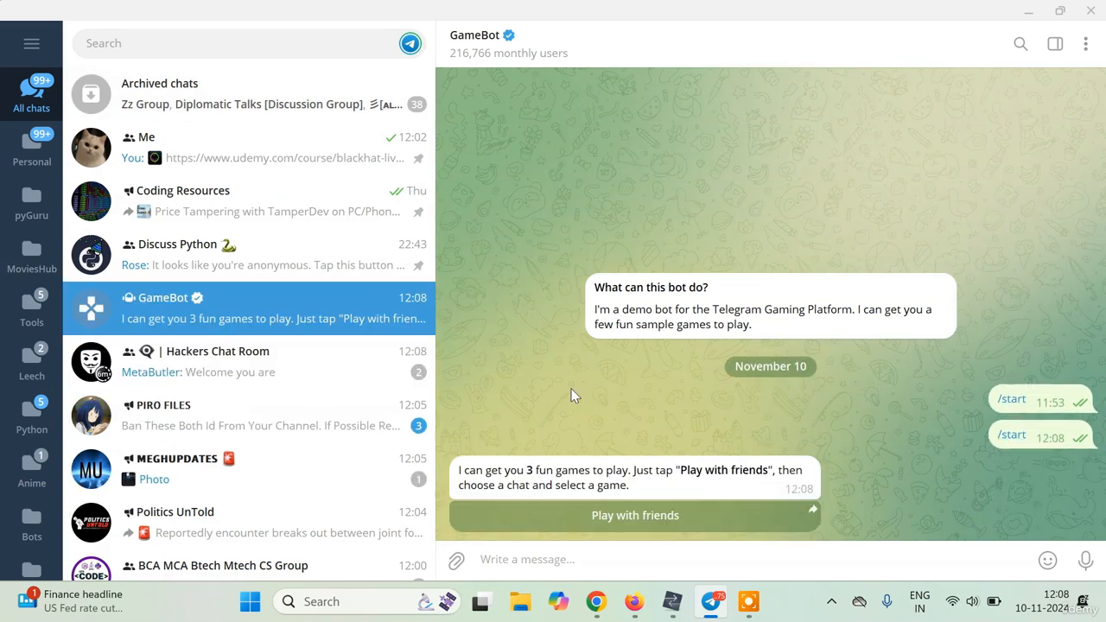
{"action": "left_click", "coordinate": [601, 516]}
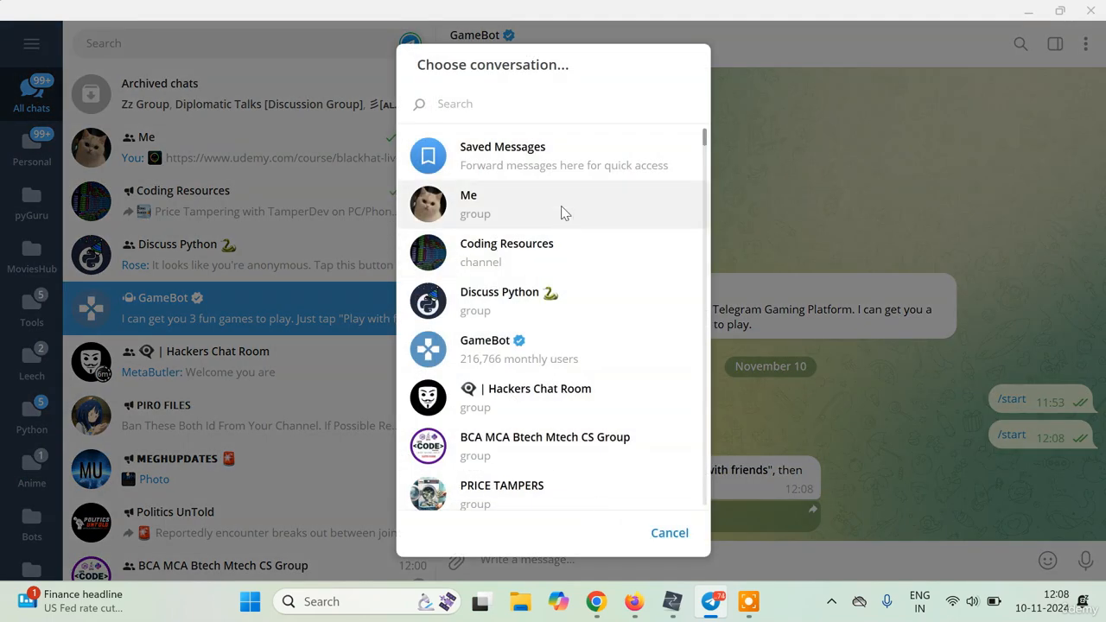
{"action": "left_click", "coordinate": [546, 218]}
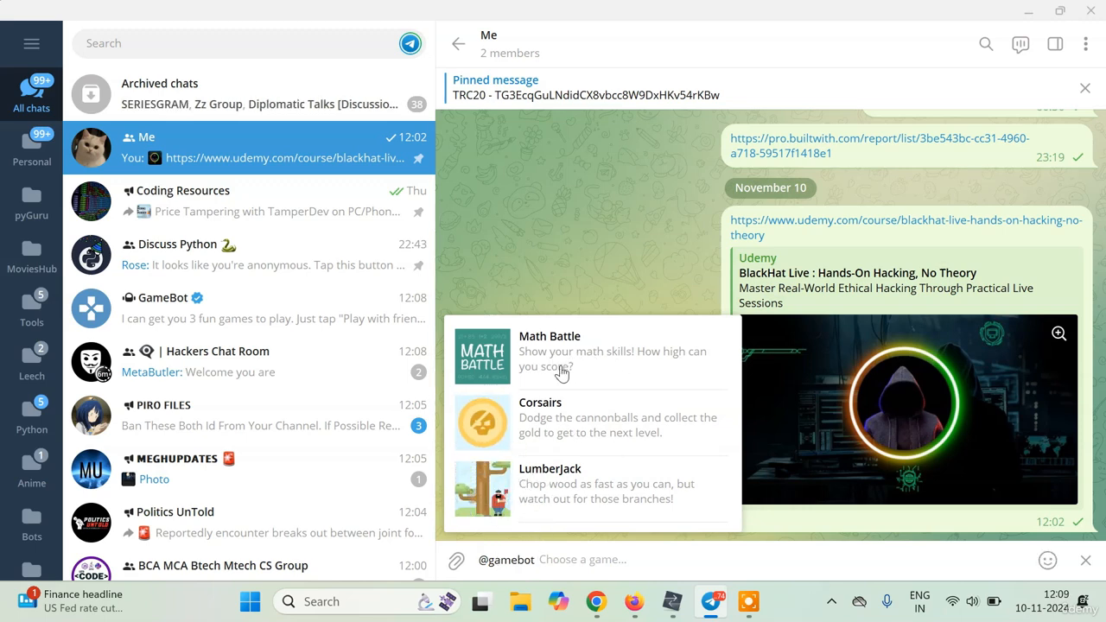
Post LumberJack to the Me chat and launch it with Play LumberJack!
{"action": "left_click", "coordinate": [543, 497]}
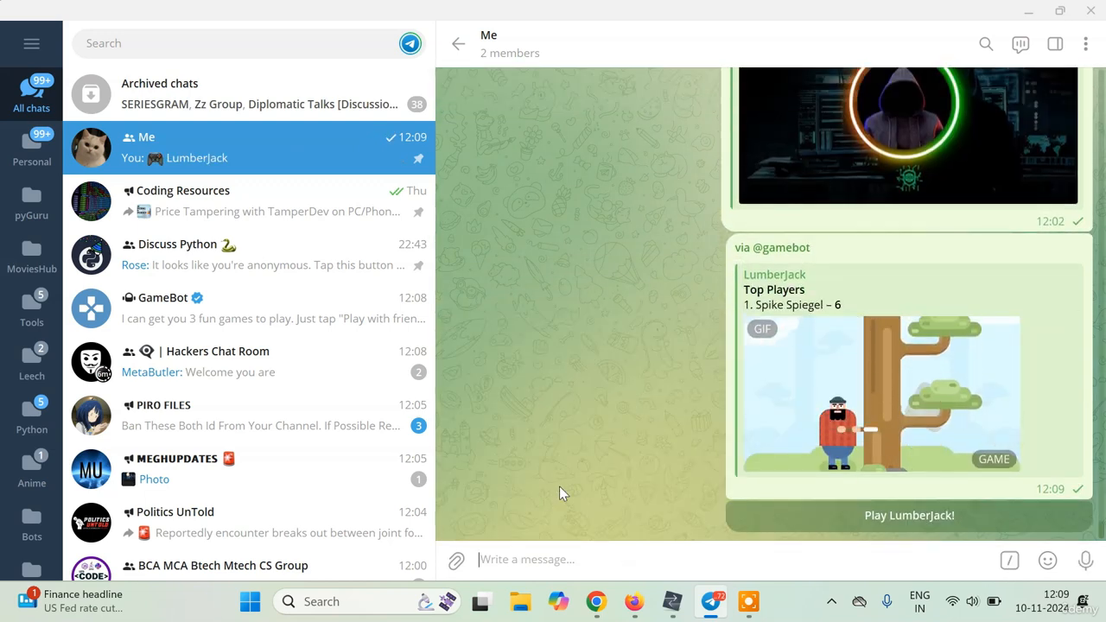
{"action": "left_click", "coordinate": [905, 526]}
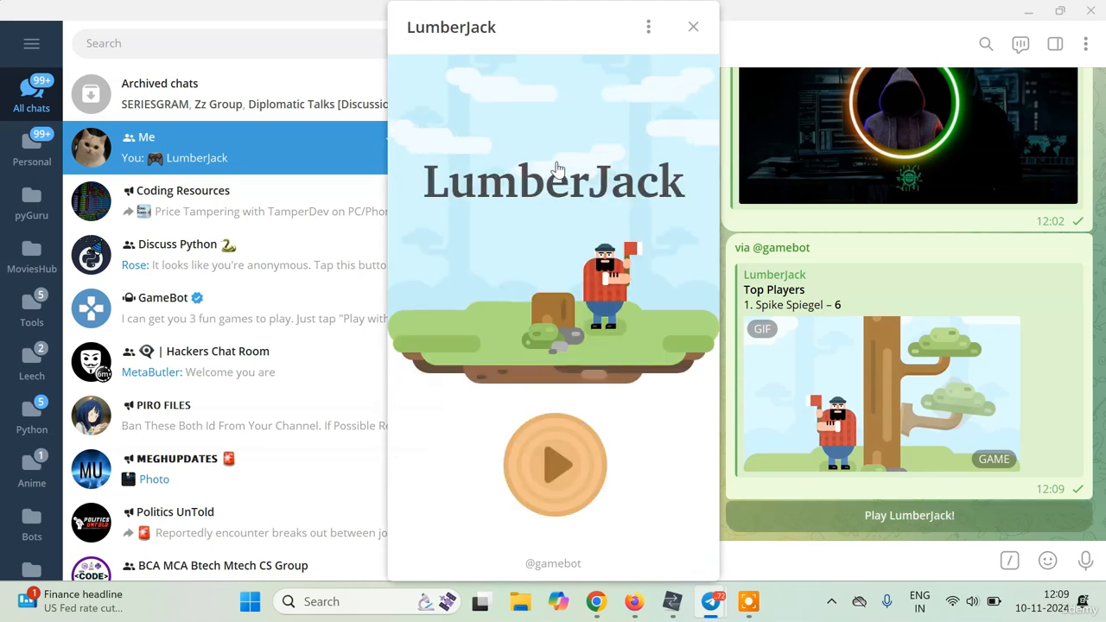
Switch to HTTP Debugger and scroll the request list looking for tbot.xyz requests.
{"action": "left_click", "coordinate": [672, 601]}
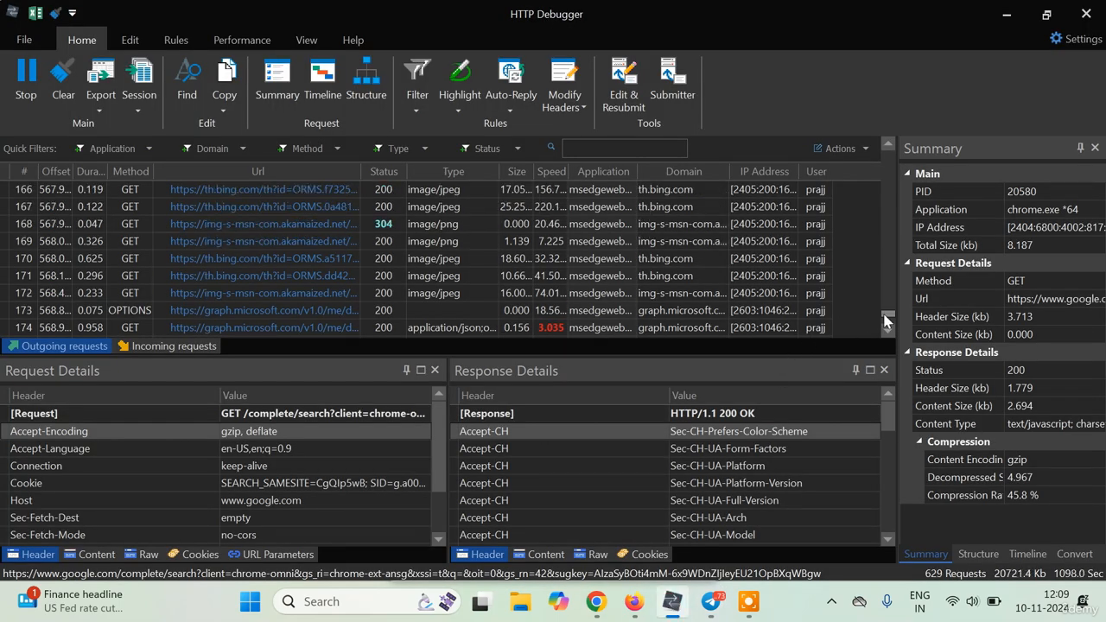
{"action": "left_click_drag", "start_coordinate": [890, 320], "coordinate": [891, 332]}
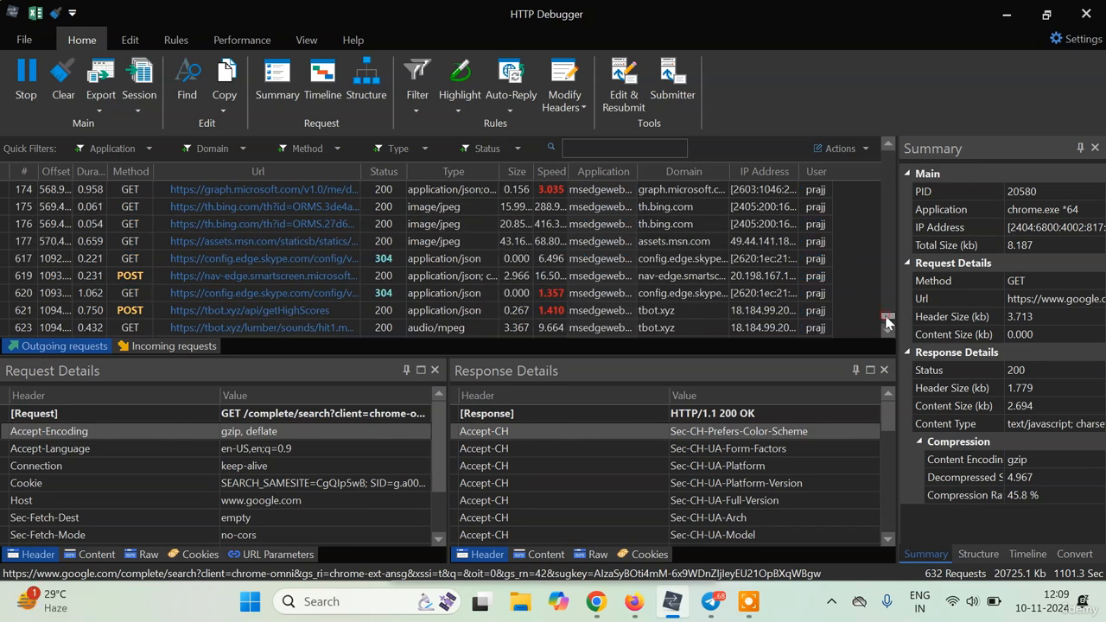
{"action": "left_click_drag", "start_coordinate": [888, 322], "coordinate": [885, 311]}
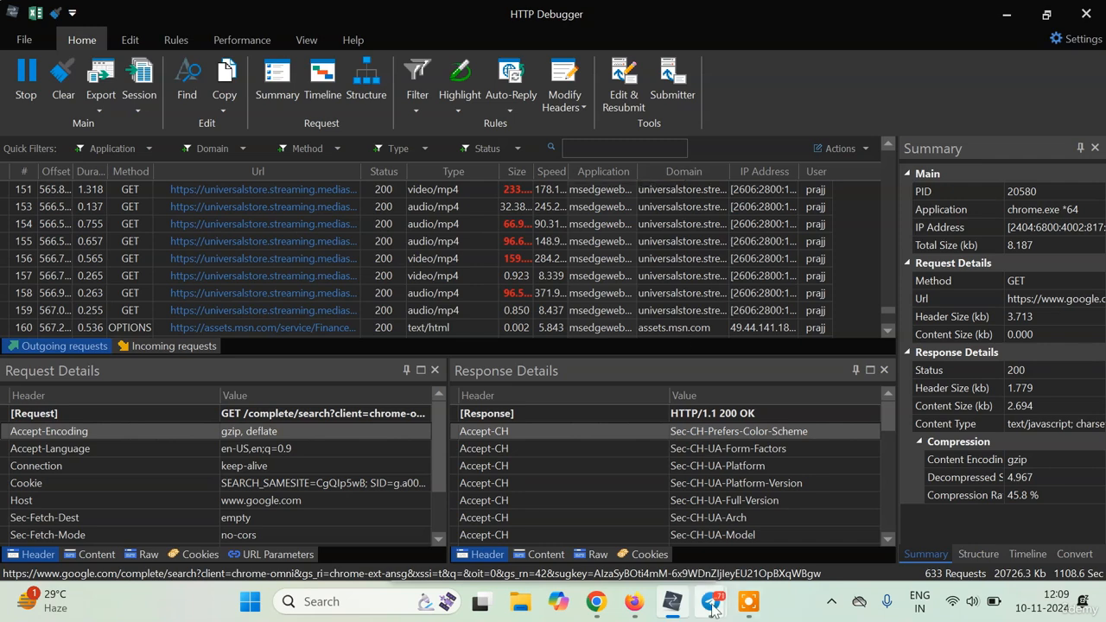
Reopen the LumberJack window, chop through a round ending at score 10, then return to HTTP Debugger.
{"action": "mouse_move", "coordinate": [710, 603]}
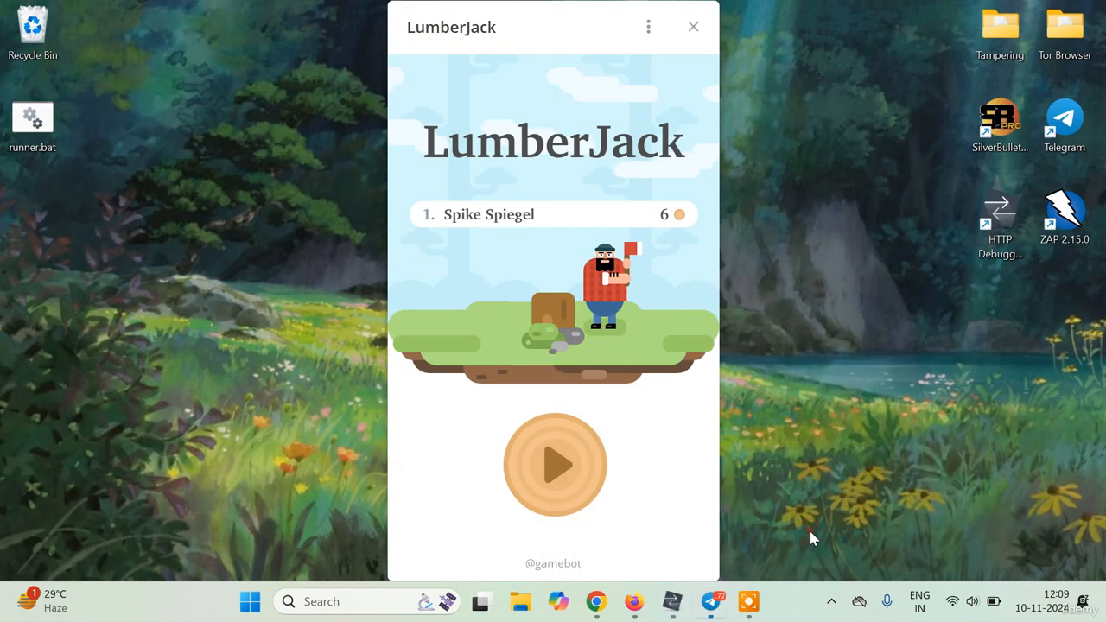
{"action": "left_click", "coordinate": [805, 534]}
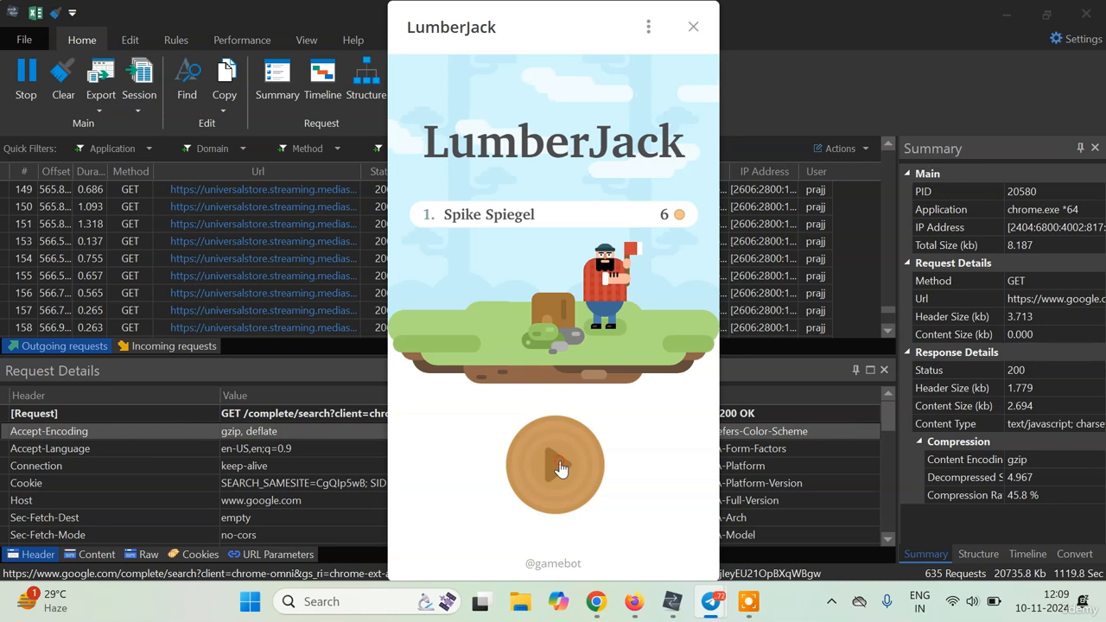
{"action": "left_click", "coordinate": [559, 467]}
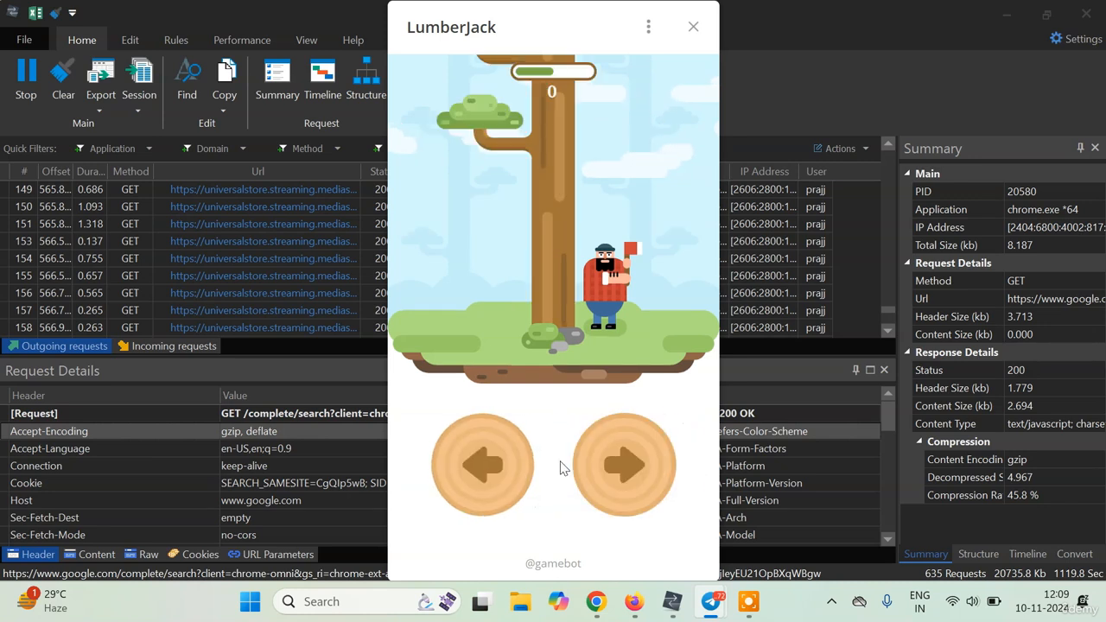
{"action": "left_click", "coordinate": [622, 471]}
{"action": "left_click", "coordinate": [622, 472]}
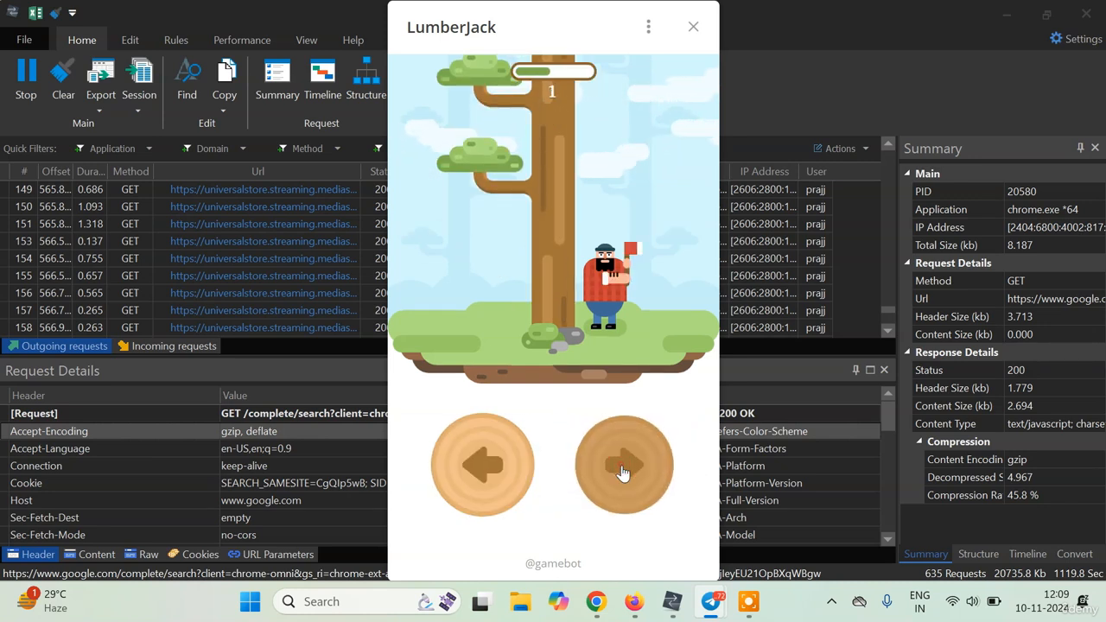
{"action": "left_click", "coordinate": [622, 472]}
{"action": "left_click", "coordinate": [622, 472]}
{"action": "left_click", "coordinate": [622, 472]}
{"action": "left_click", "coordinate": [622, 471]}
{"action": "left_click", "coordinate": [622, 471]}
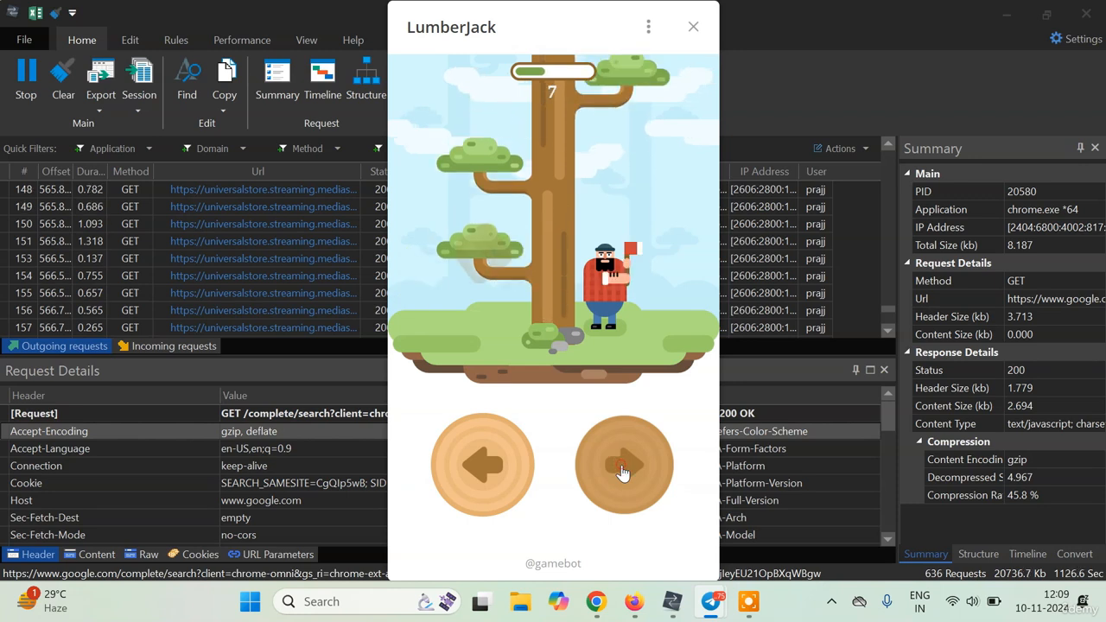
{"action": "left_click", "coordinate": [622, 472]}
{"action": "left_click", "coordinate": [622, 472]}
{"action": "left_click", "coordinate": [623, 472]}
{"action": "left_click", "coordinate": [622, 472]}
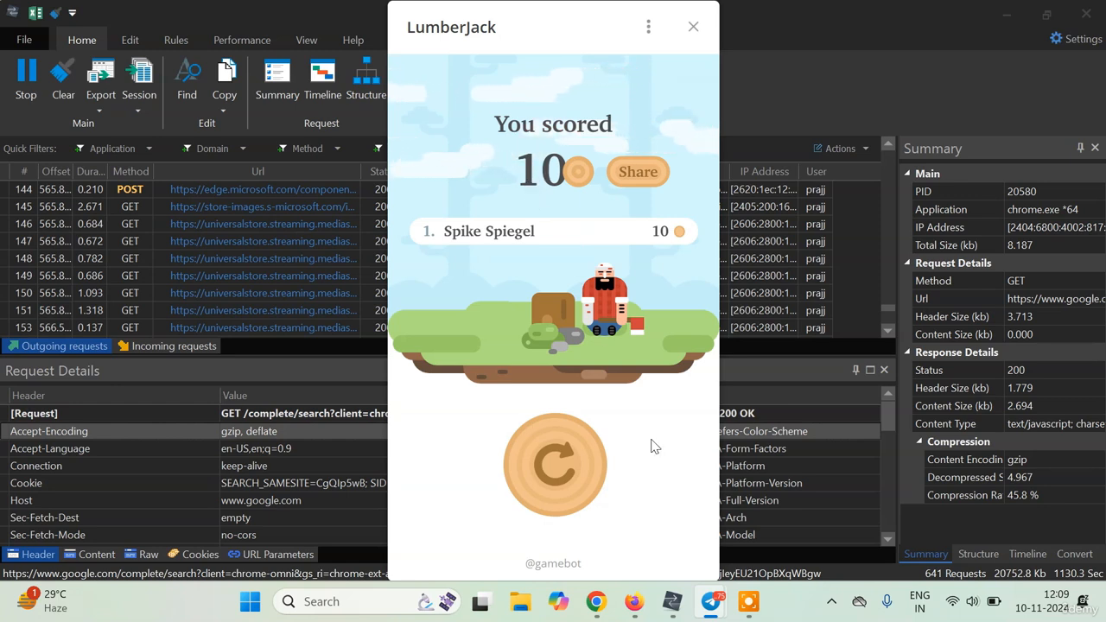
{"action": "left_click", "coordinate": [682, 601]}
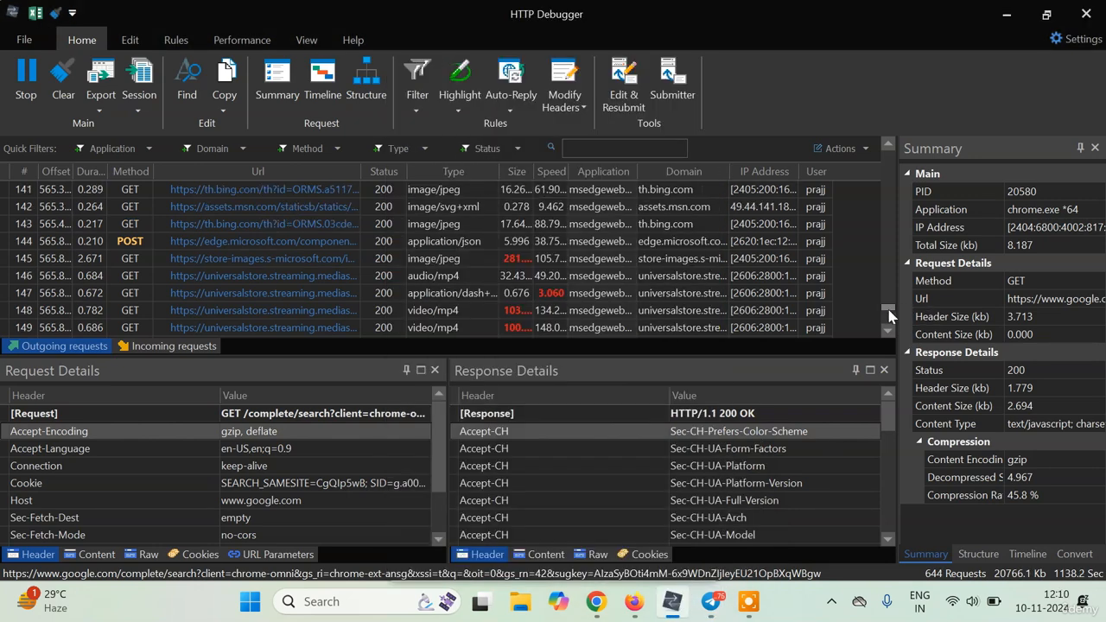
{"action": "left_click_drag", "start_coordinate": [890, 313], "coordinate": [893, 341]}
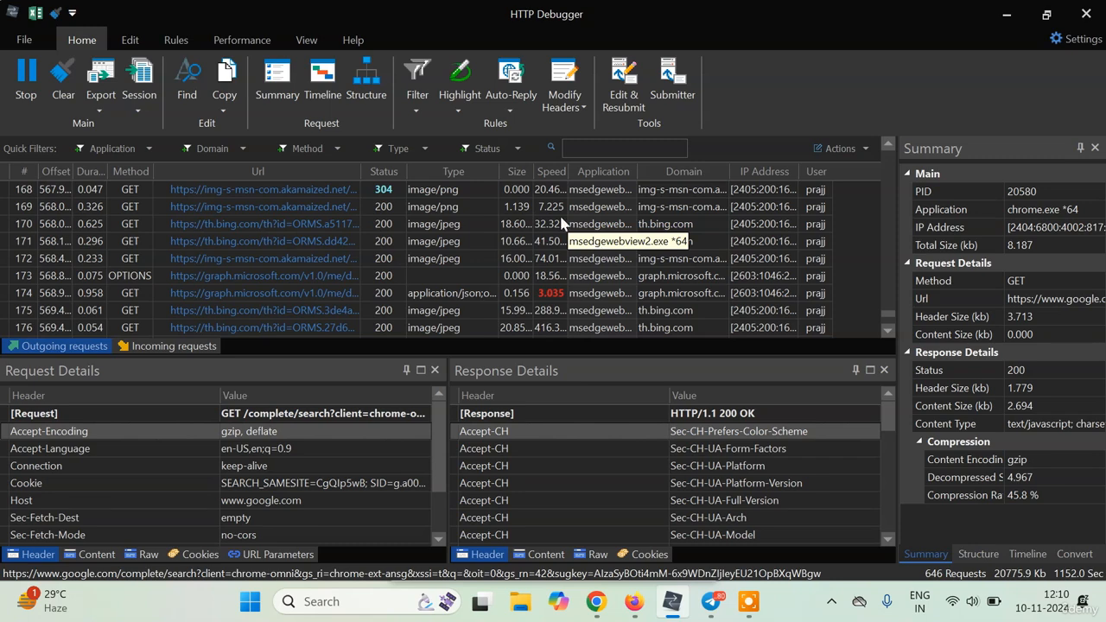
Limit the Application filter to msedgewebview2.exe and telegram.exe, then scroll to the latest tbot.xyz requests.
{"action": "left_click", "coordinate": [145, 154]}
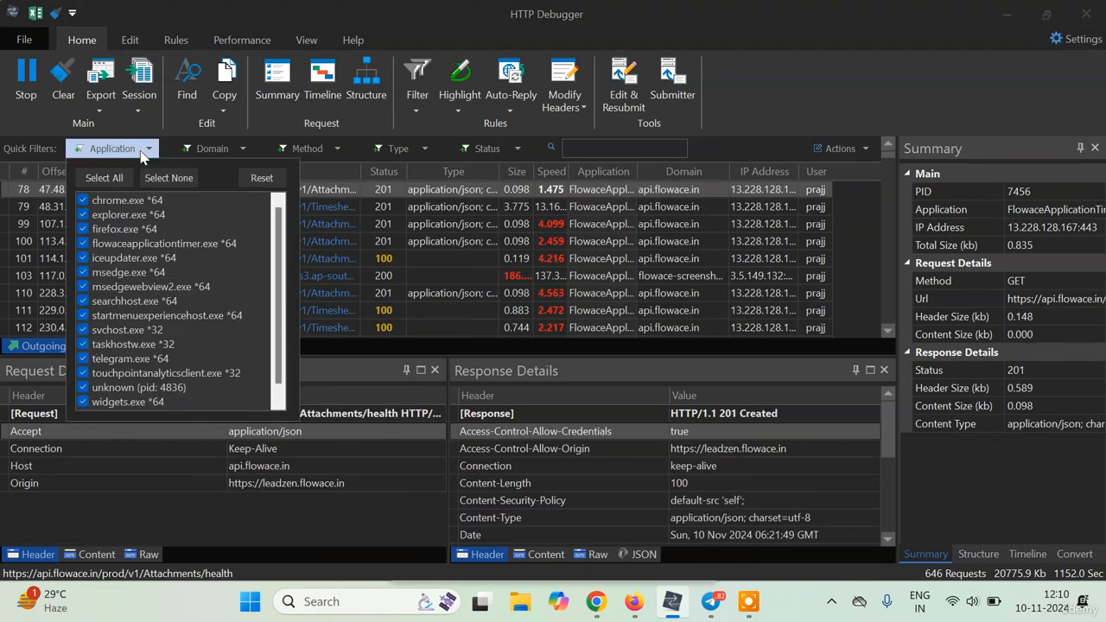
{"action": "left_click", "coordinate": [151, 182]}
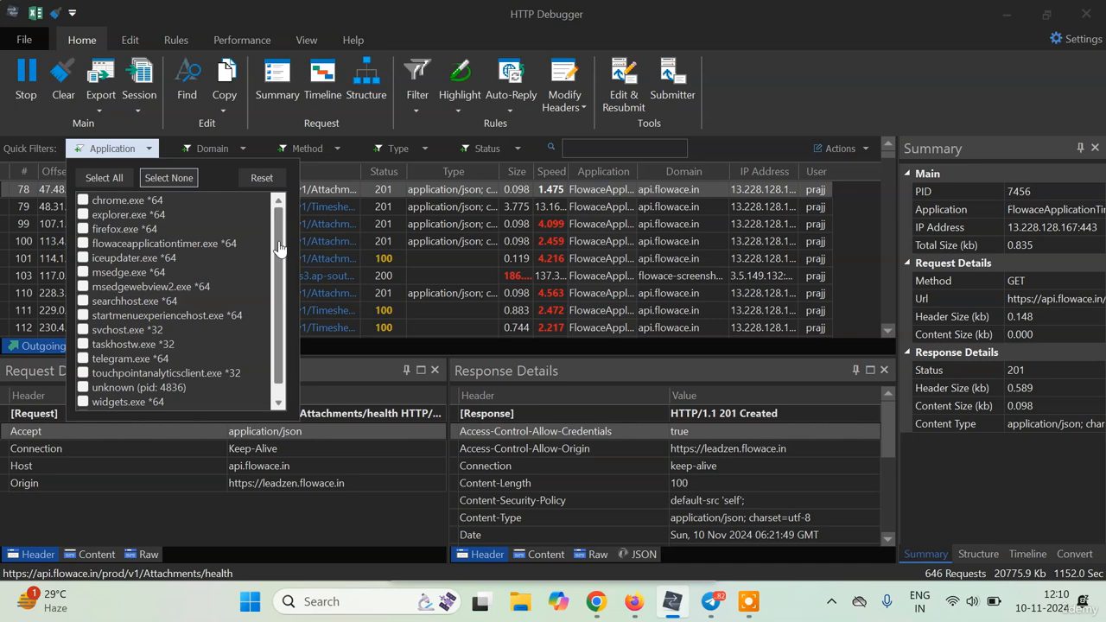
{"action": "left_click_drag", "start_coordinate": [278, 248], "coordinate": [281, 285]}
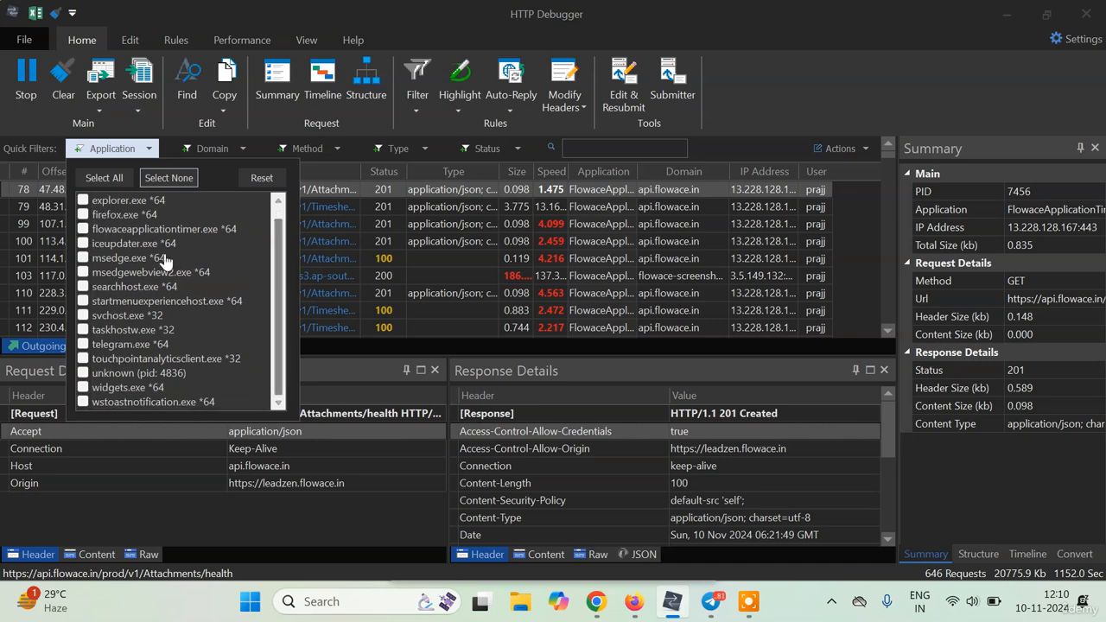
{"action": "left_click", "coordinate": [84, 272]}
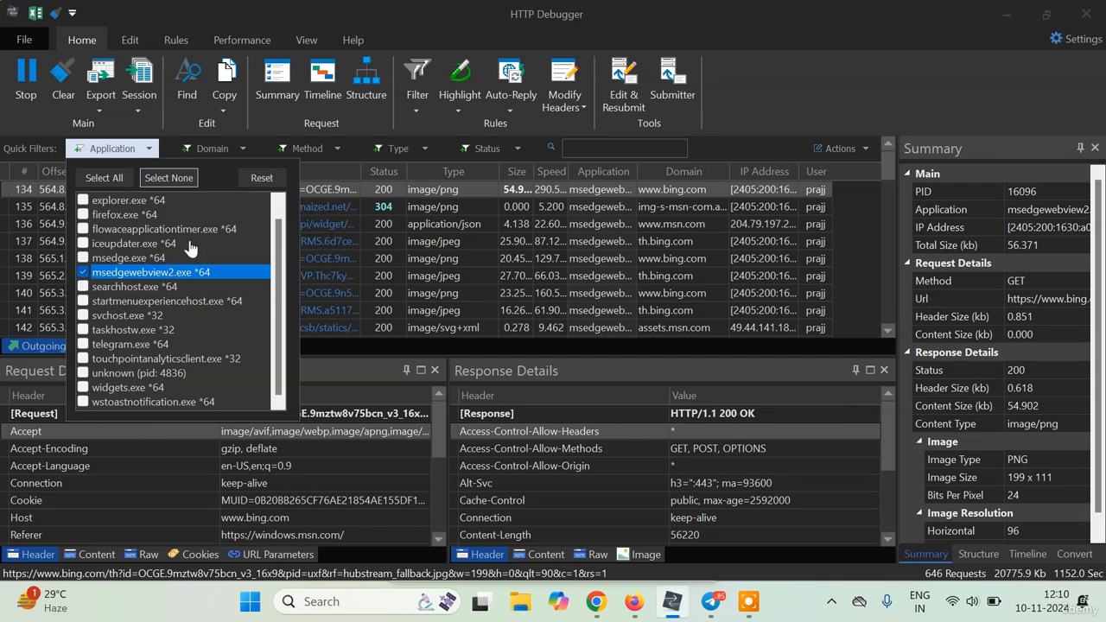
{"action": "left_click", "coordinate": [83, 344]}
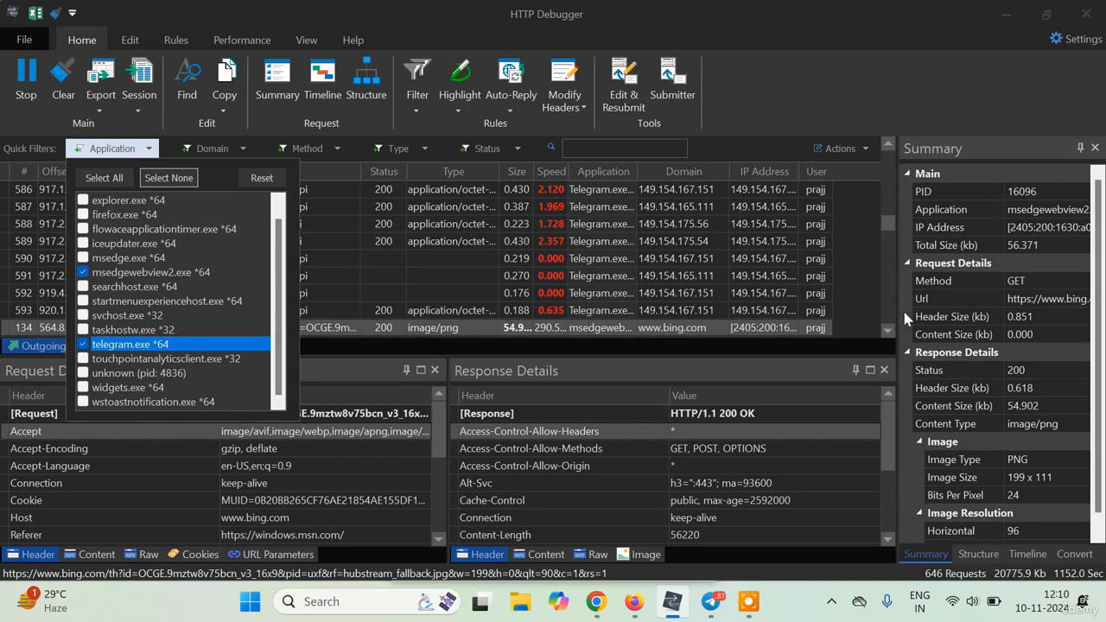
{"action": "left_click", "coordinate": [860, 302]}
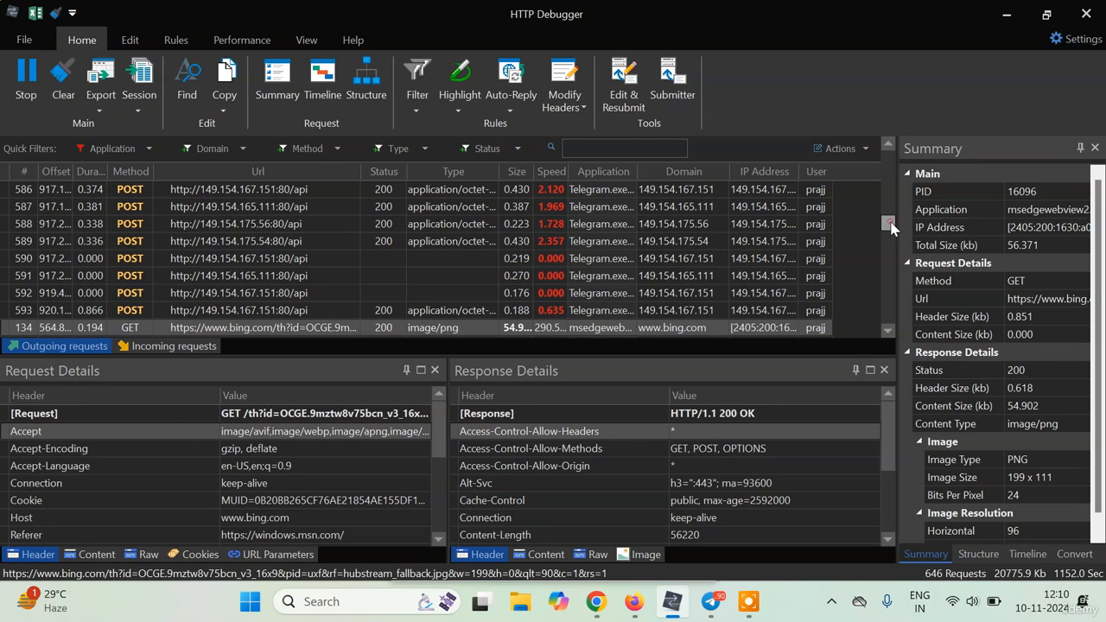
{"action": "left_click_drag", "start_coordinate": [890, 226], "coordinate": [890, 332]}
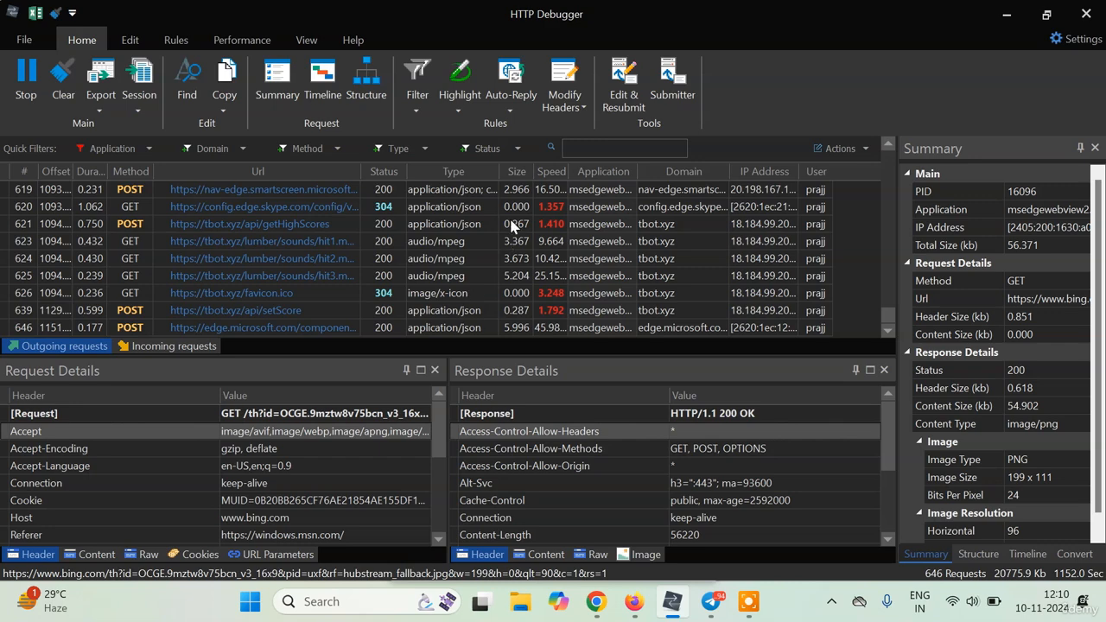
Restrict the Type filter to application/json only and scroll down the filtered list.
{"action": "left_click", "coordinate": [422, 150]}
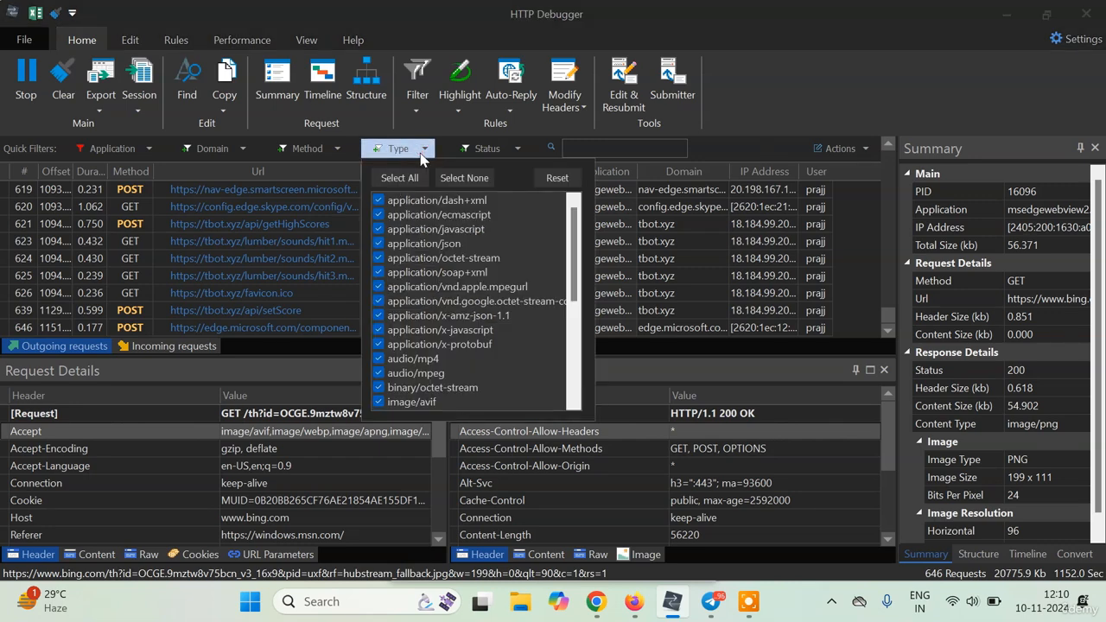
{"action": "left_click", "coordinate": [466, 178]}
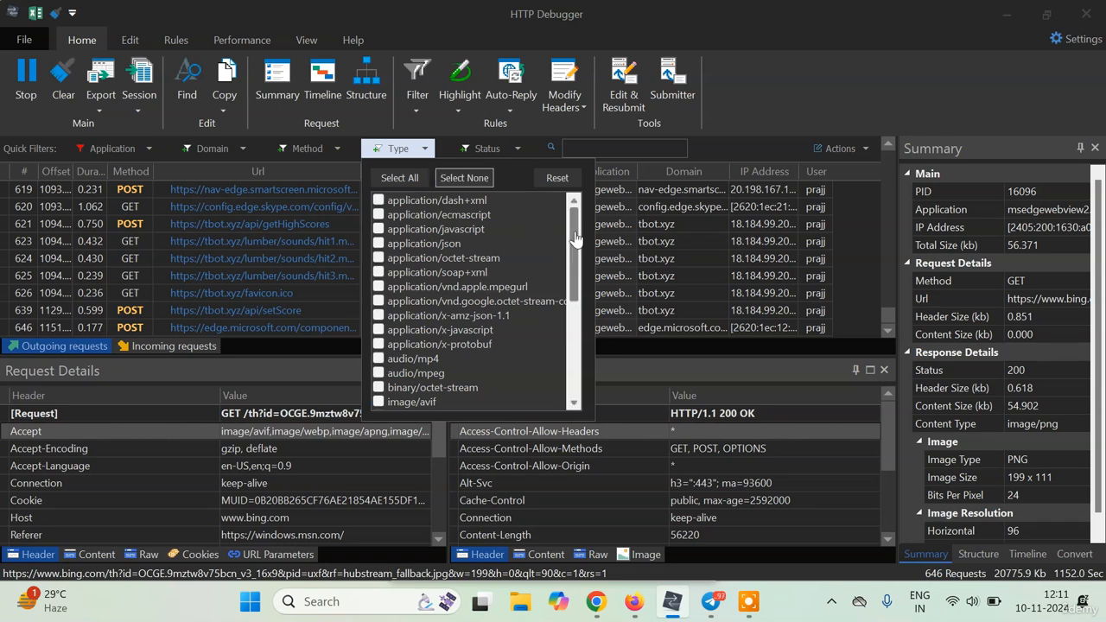
{"action": "left_click", "coordinate": [378, 244]}
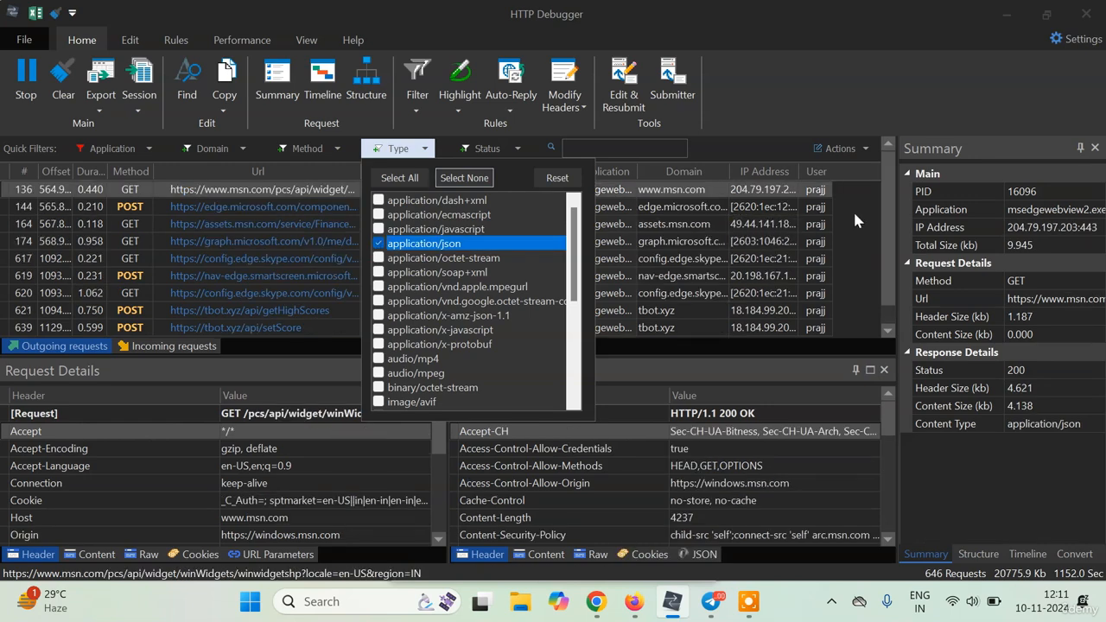
{"action": "left_click", "coordinate": [857, 209]}
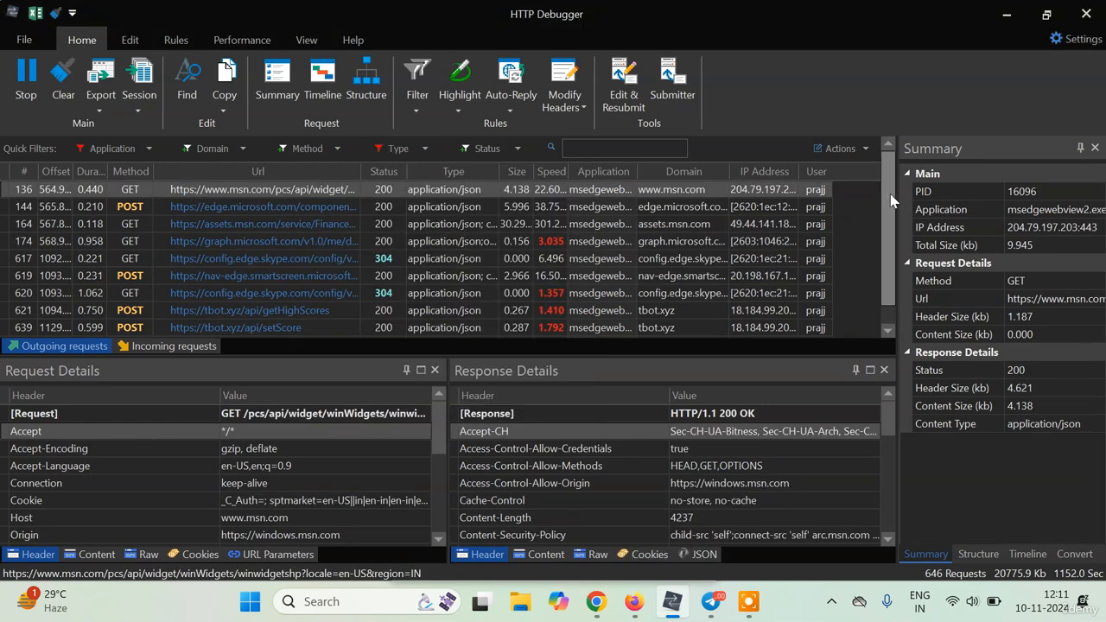
{"action": "scroll", "coordinate": [893, 199], "scroll_direction": "down", "scroll_amount": 1}
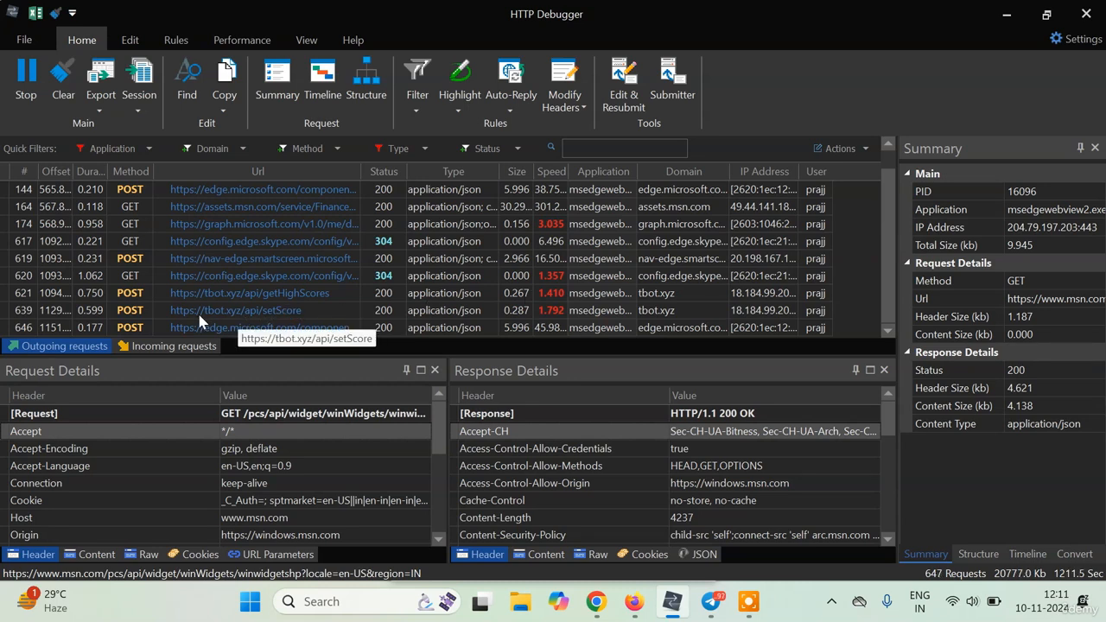
Show the setScore POST request's Content body and select the encoded data value before &score=10.
{"action": "left_click", "coordinate": [279, 316]}
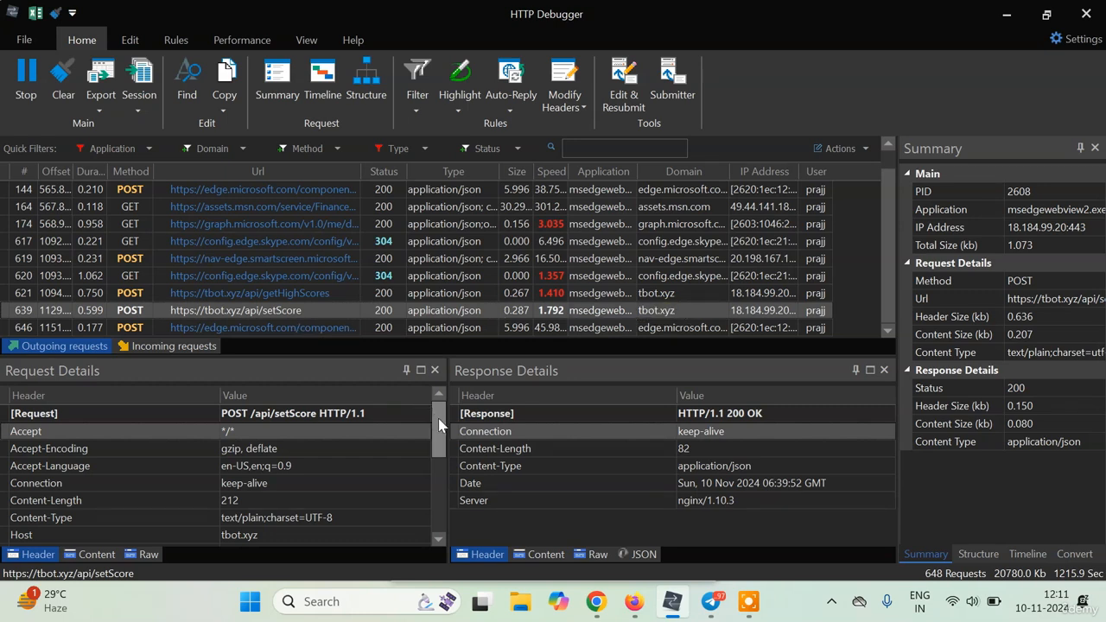
{"action": "mouse_move", "coordinate": [438, 424]}
{"action": "left_mouse_down"}
{"action": "mouse_move", "coordinate": [439, 488]}
{"action": "mouse_move", "coordinate": [431, 409]}
{"action": "left_mouse_up"}
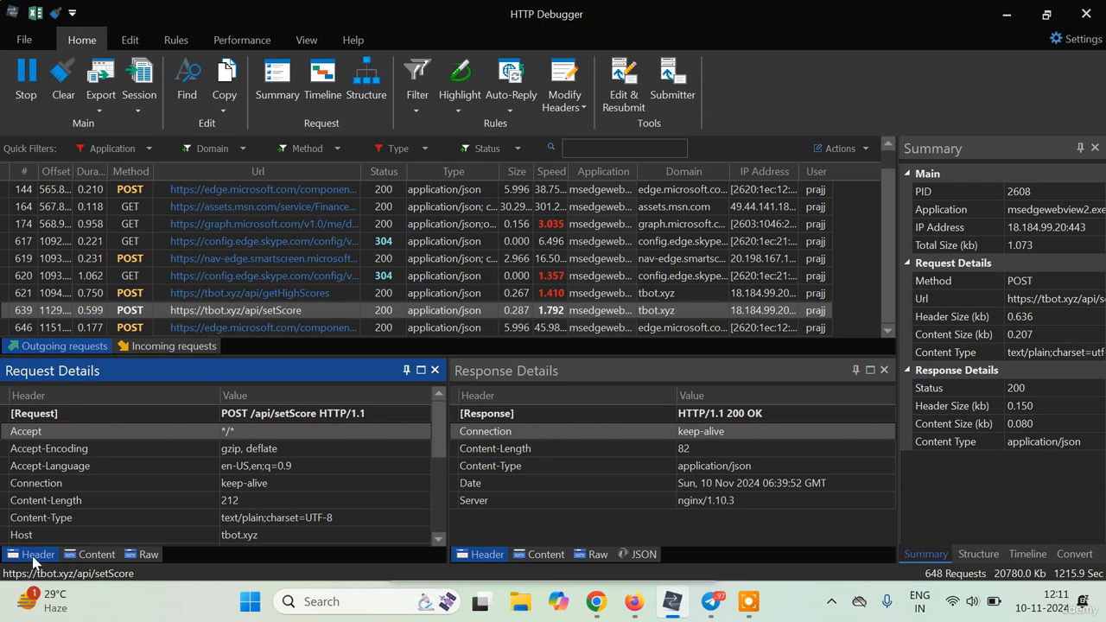
{"action": "left_click", "coordinate": [86, 555]}
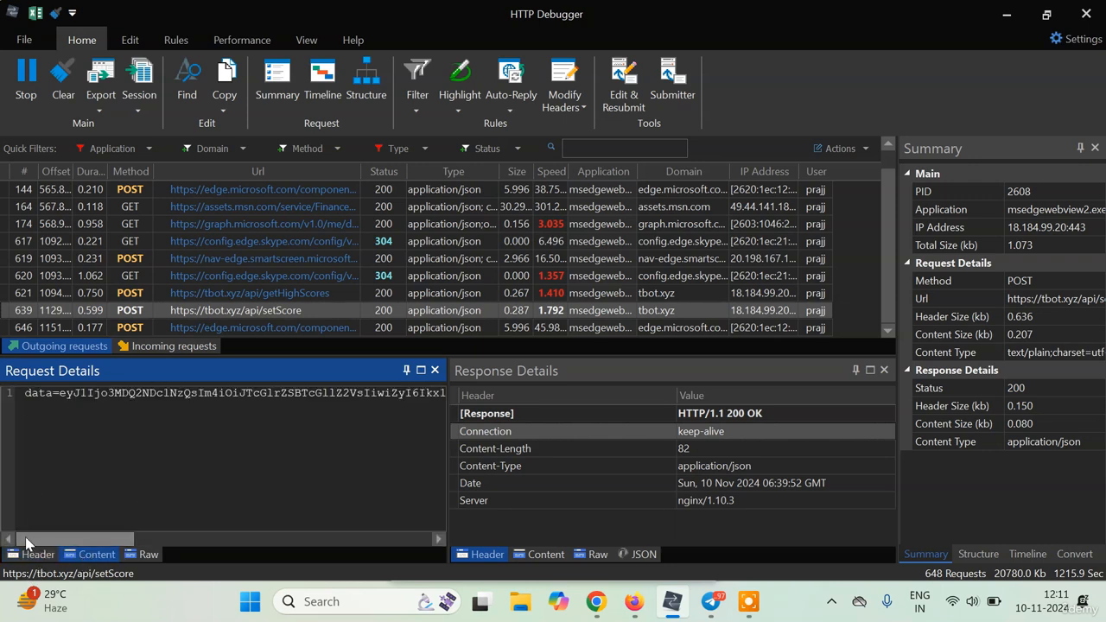
{"action": "mouse_move", "coordinate": [26, 542]}
{"action": "left_mouse_down"}
{"action": "mouse_move", "coordinate": [349, 548]}
{"action": "mouse_move", "coordinate": [39, 542]}
{"action": "left_mouse_up"}
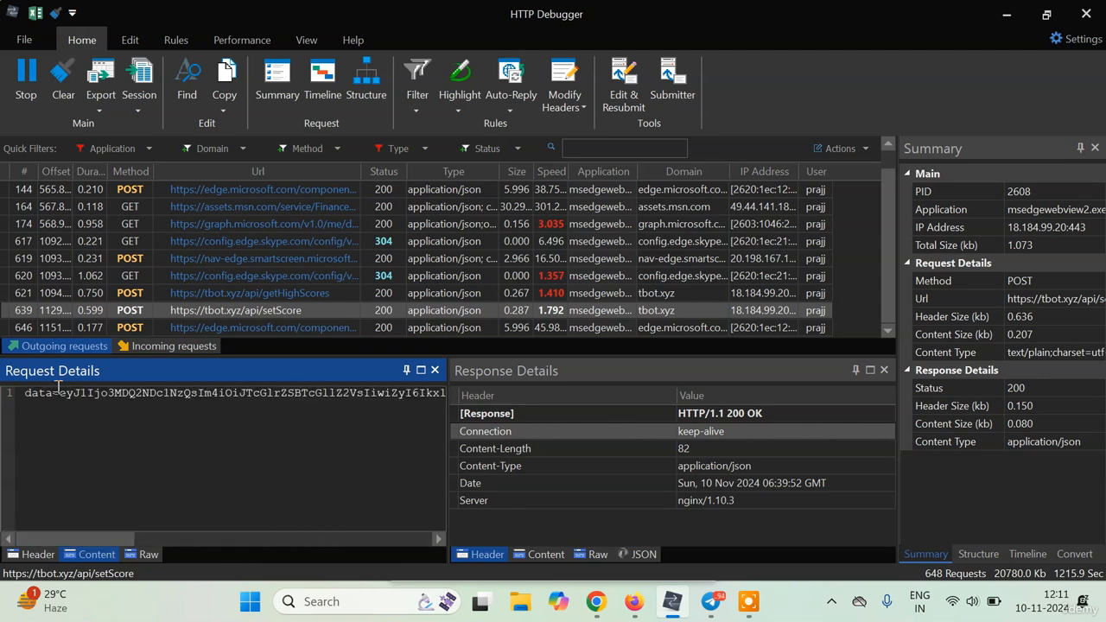
{"action": "left_click_drag", "start_coordinate": [59, 394], "coordinate": [385, 393]}
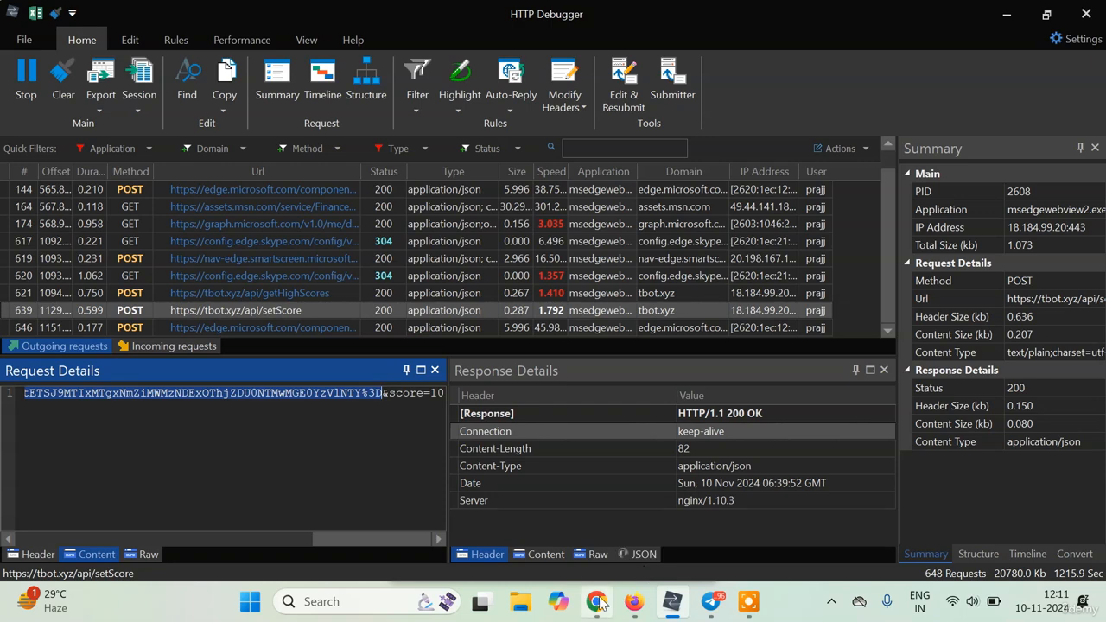
In a new Chrome tab on base64decode.org, paste the copied data and decode it.
{"action": "mouse_move", "coordinate": [596, 601]}
{"action": "left_click", "coordinate": [583, 508]}
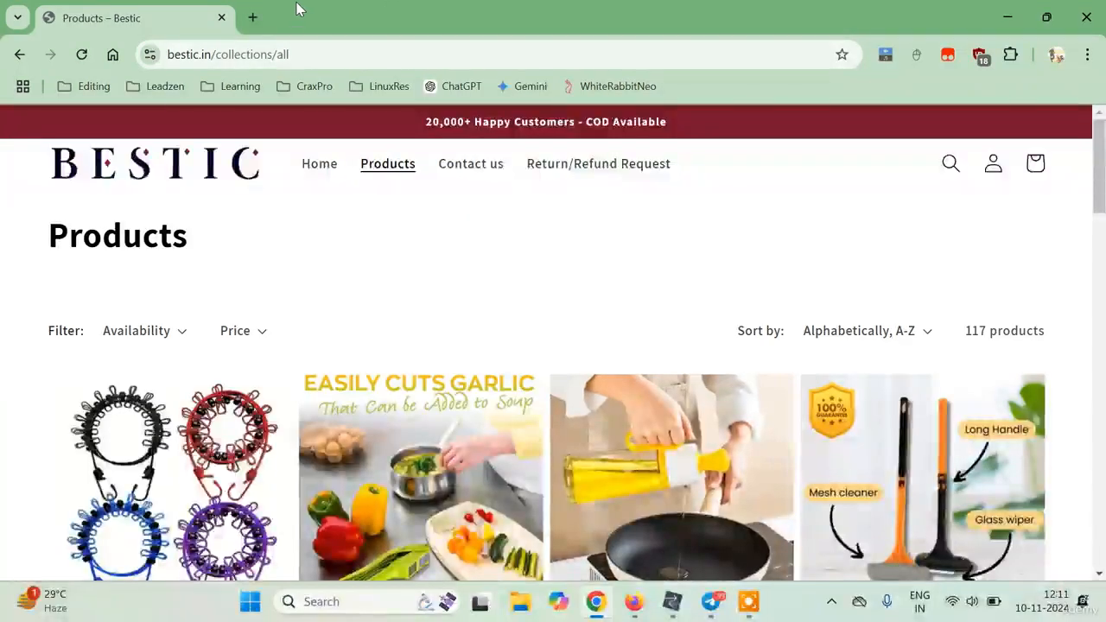
{"action": "left_click", "coordinate": [253, 17]}
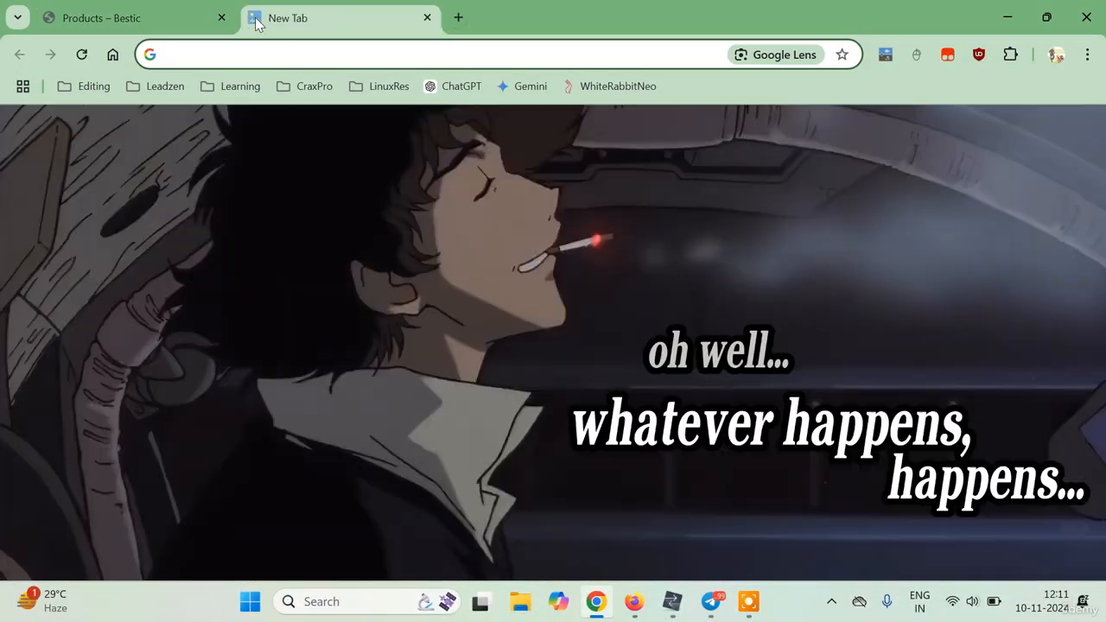
{"action": "type", "text": "bas"}
{"action": "key", "text": "Return"}
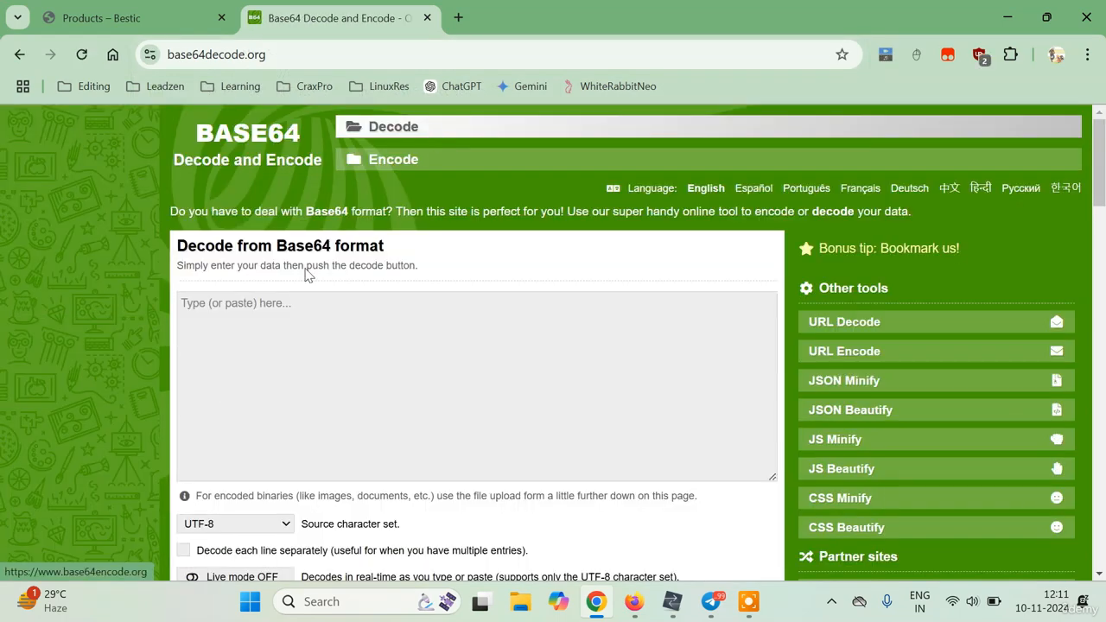
{"action": "left_click", "coordinate": [233, 317]}
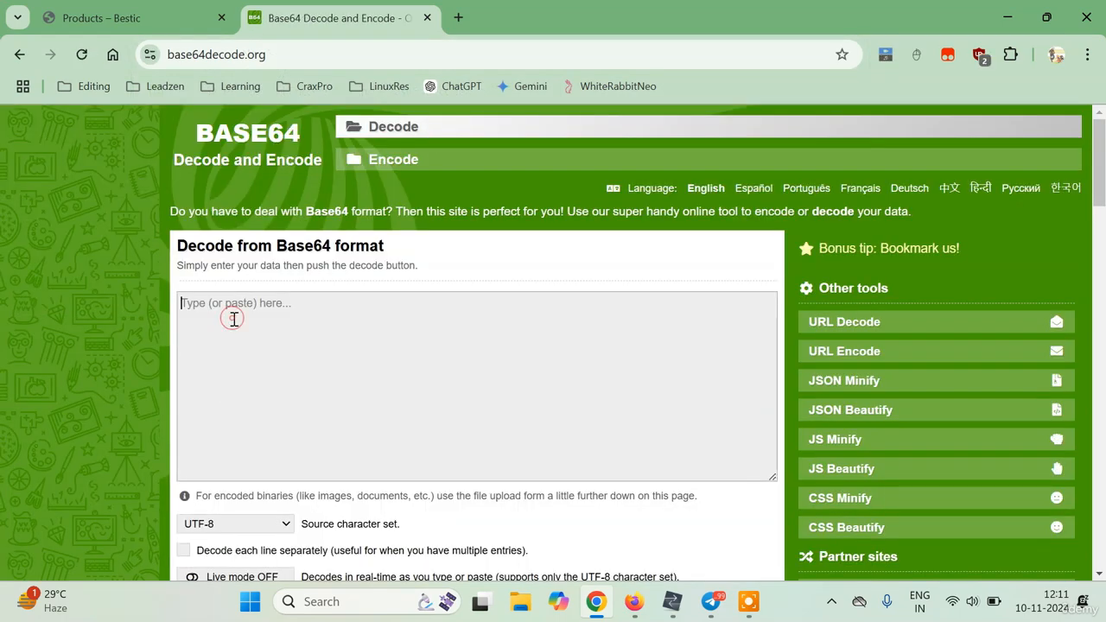
{"action": "type", "text": "eyJ1Ijo3MDQ2NDc1NzQsIm4iOiJTcGlrZSBTcGllZ2VsIiwiZyI6Ikx1bWJlckphY2siLCJjaSI6Ii0xNDkzMDY4MDM2NDQ5MTI2NzE1IiwiaSI6IkJRQUFBSGdKQUFBejZmbWZwUGN4bWlYTEtETSJ9MTIxMTgxNmZiMWMzNDExOThjZDU0NTMwMGE0YzVlNTY%3D"}
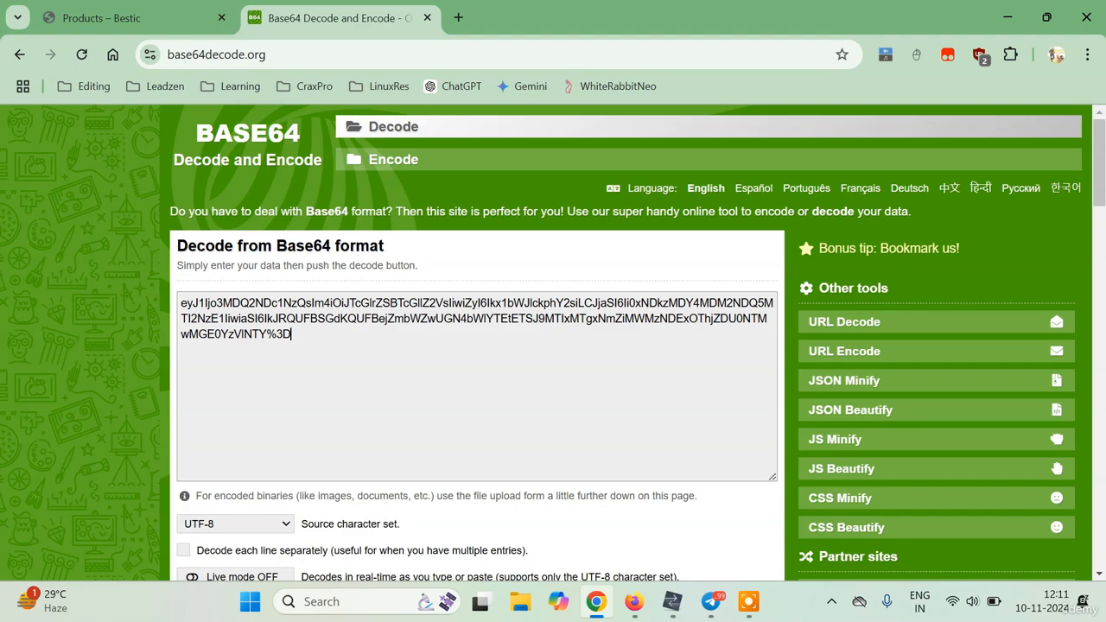
{"action": "scroll", "coordinate": [518, 346], "scroll_direction": "down", "scroll_amount": 4}
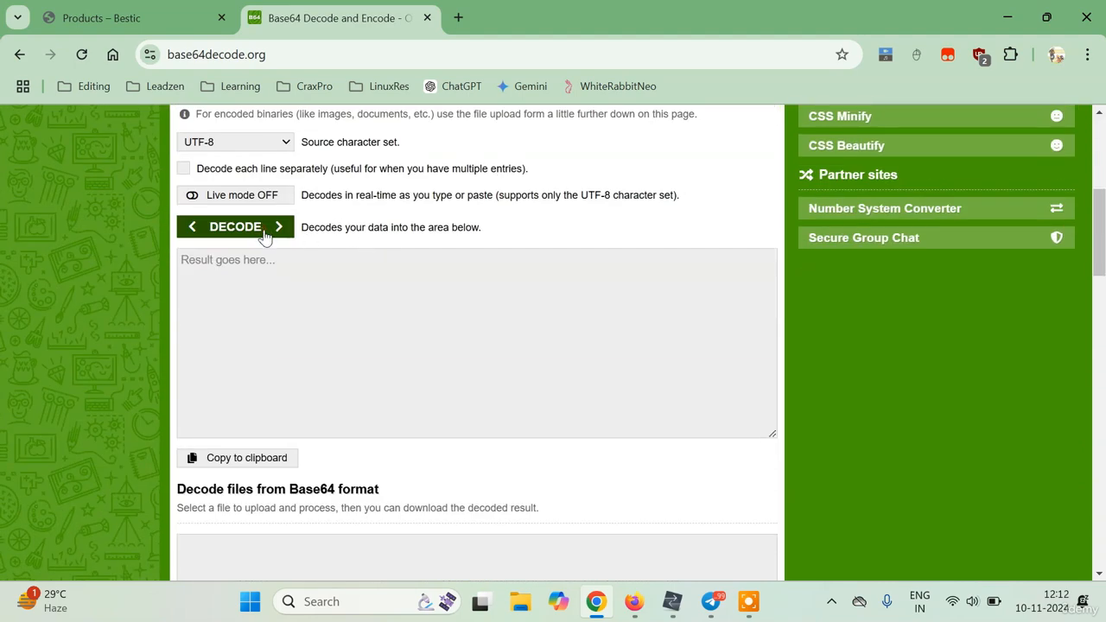
{"action": "left_click", "coordinate": [264, 228]}
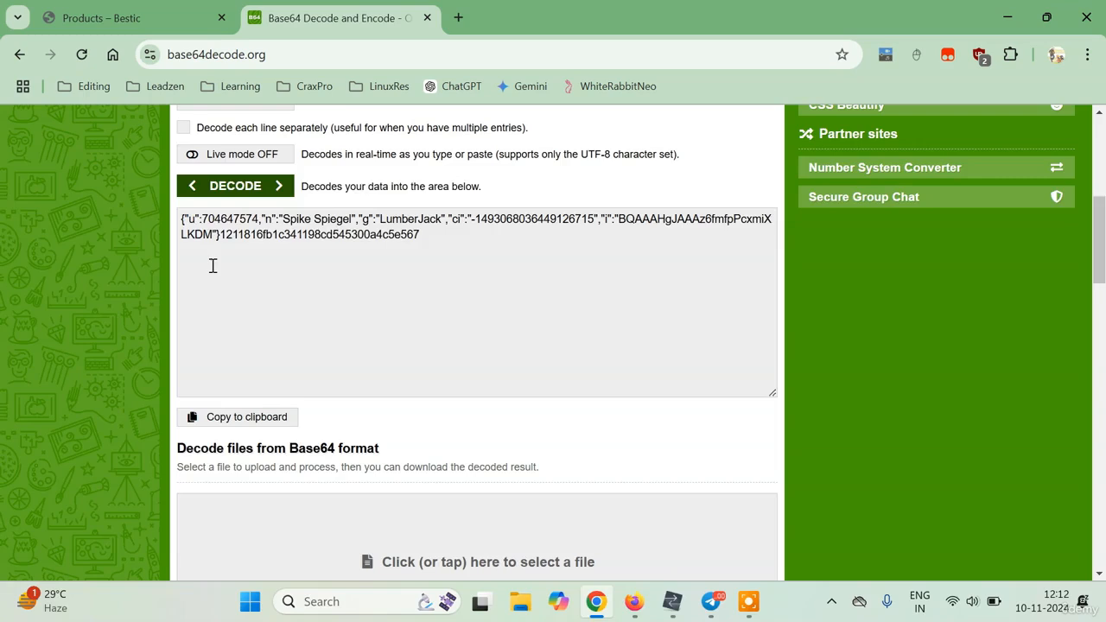
Inspect the decoded JSON, selecting the result text and the player name field.
{"action": "left_click_drag", "start_coordinate": [195, 219], "coordinate": [447, 246]}
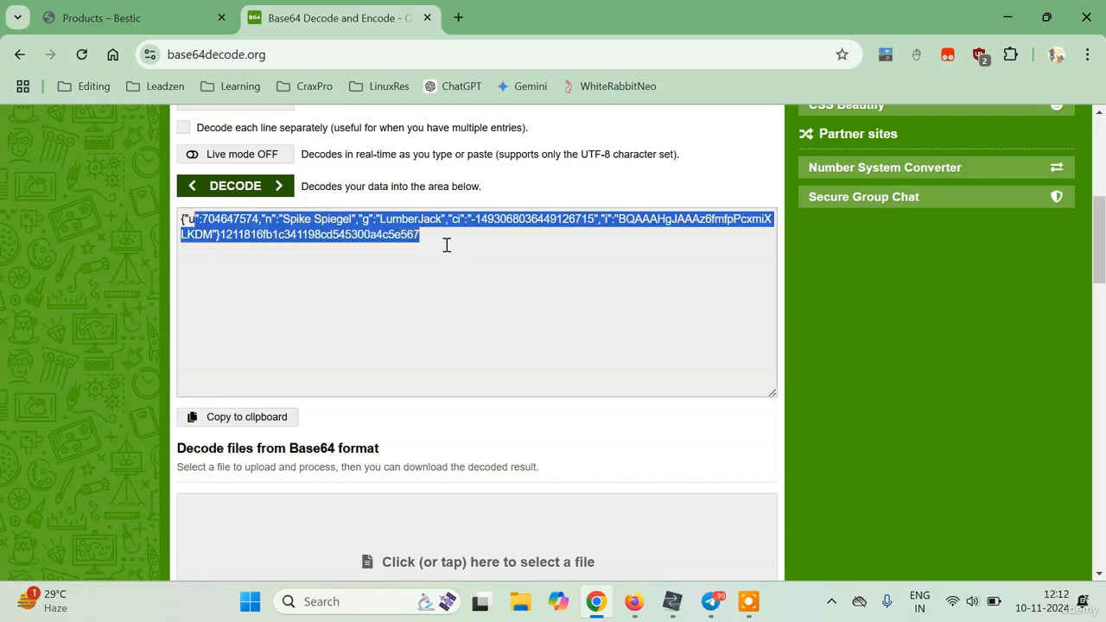
{"action": "left_click", "coordinate": [447, 245]}
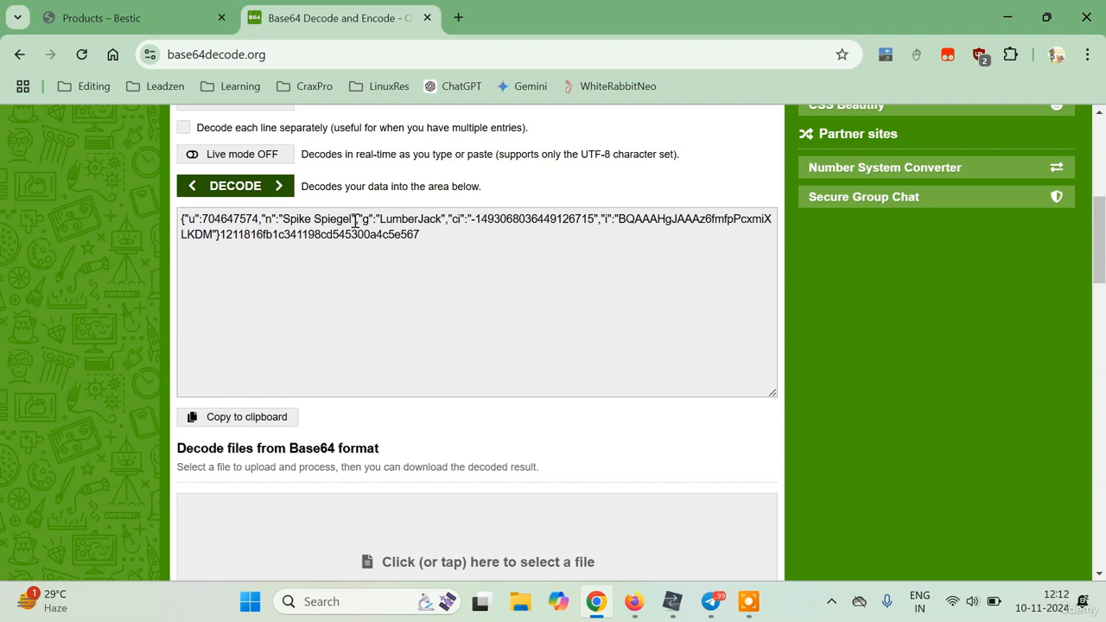
{"action": "left_click_drag", "start_coordinate": [355, 221], "coordinate": [287, 216]}
{"action": "left_click", "coordinate": [458, 246]}
{"action": "left_click_drag", "start_coordinate": [1093, 278], "coordinate": [1093, 202]}
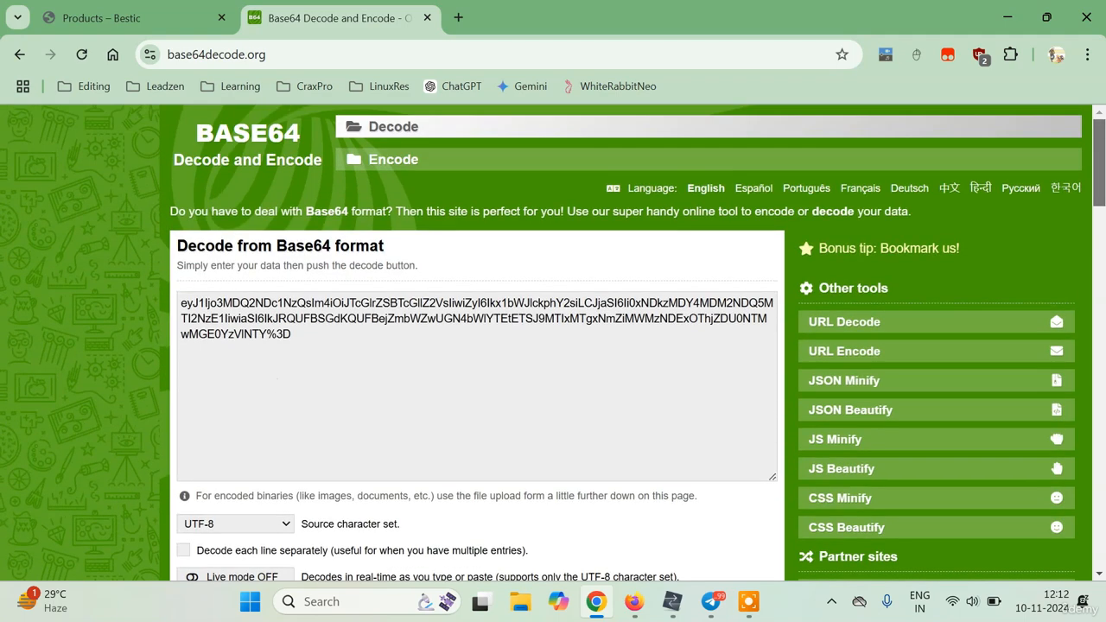
Clone the tbot.xyz setScore POST into the Submitter via Edit & Resubmit.
{"action": "left_click", "coordinate": [672, 598]}
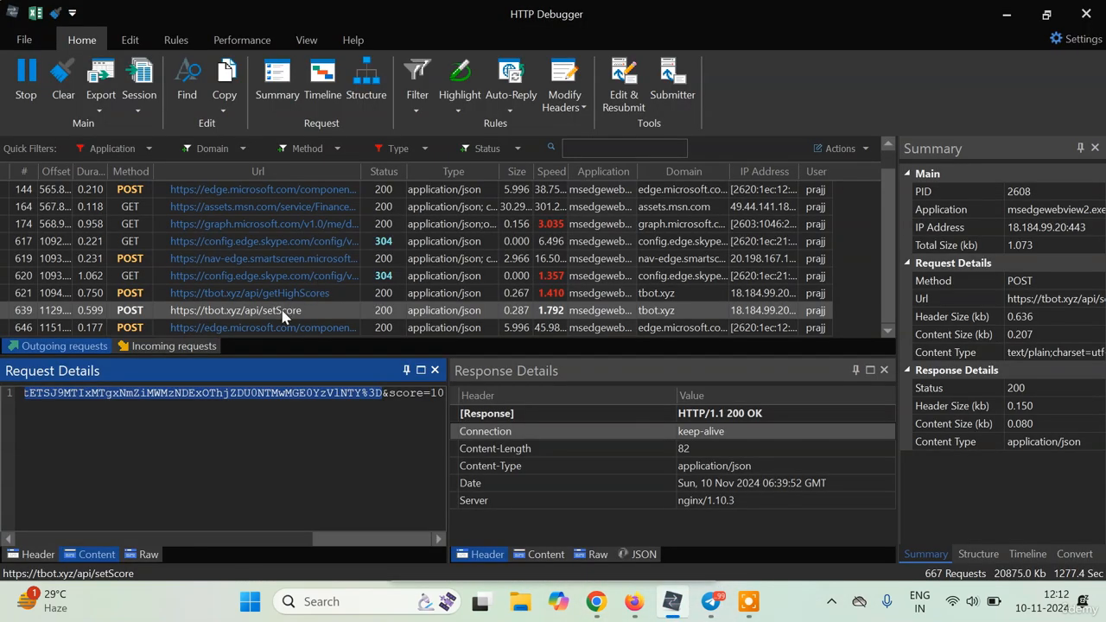
{"action": "left_click", "coordinate": [282, 316]}
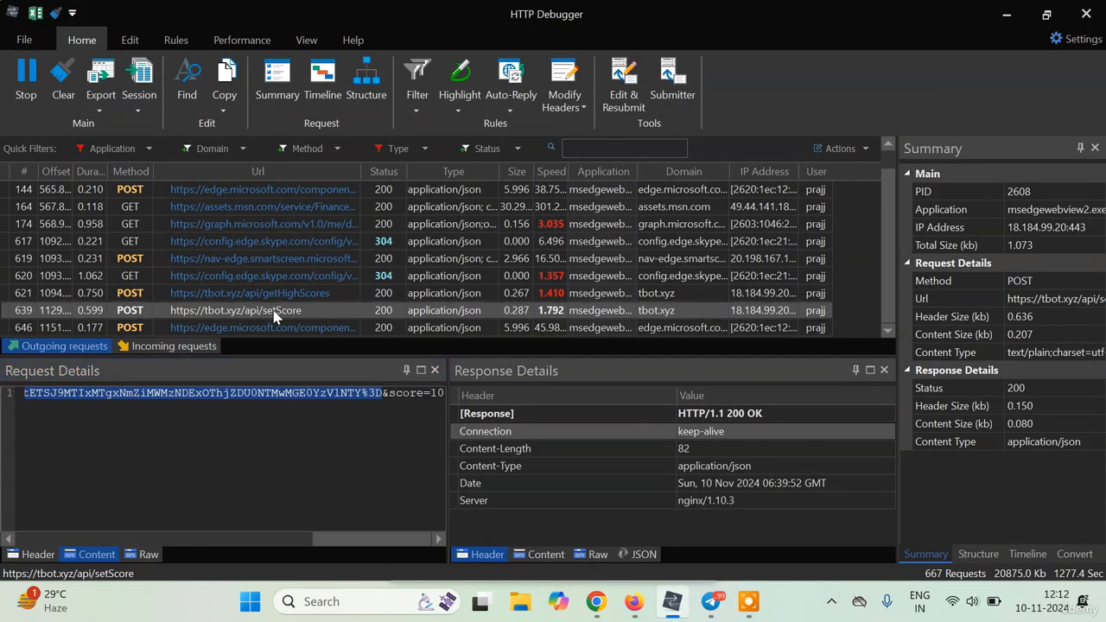
{"action": "right_click", "coordinate": [275, 317]}
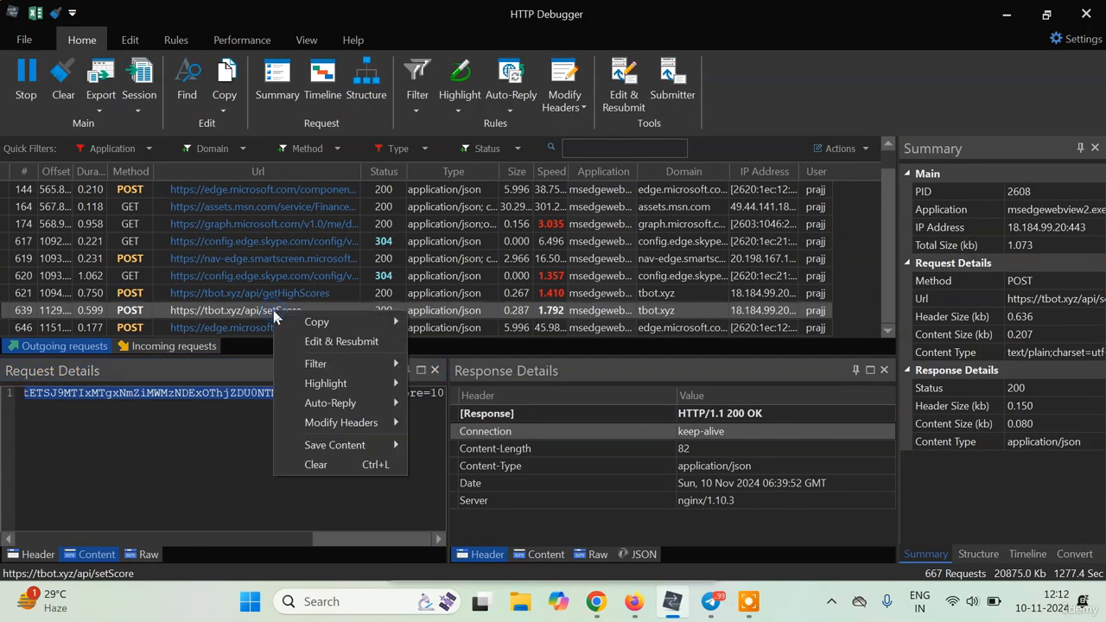
{"action": "left_click", "coordinate": [320, 341]}
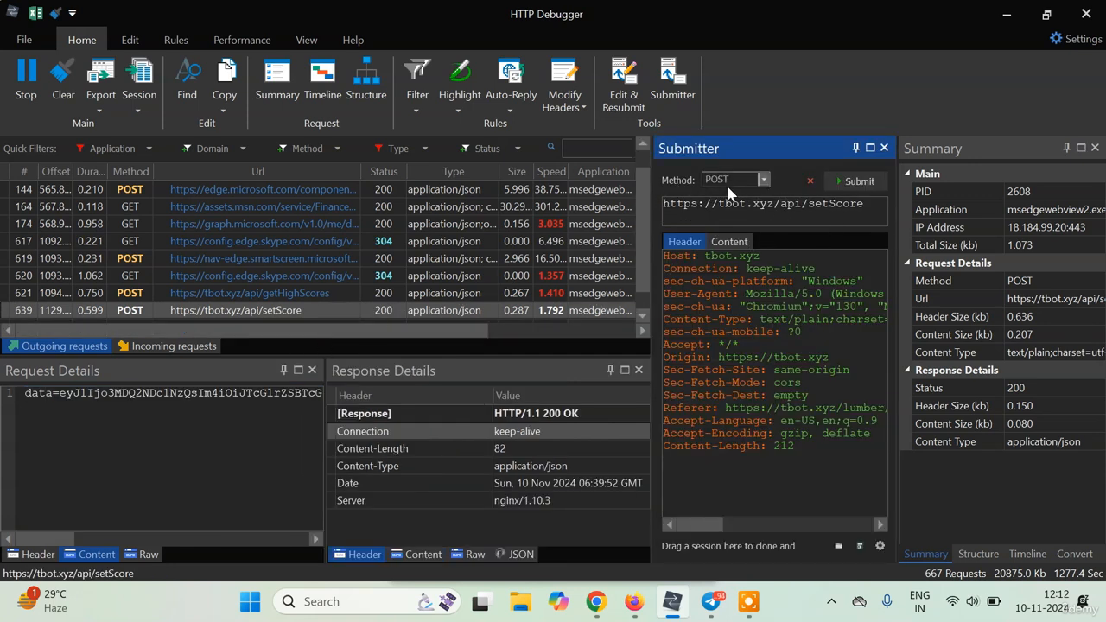
Show the Submitter's Content body and select the encoded data up to the score=10 value.
{"action": "left_click", "coordinate": [730, 242]}
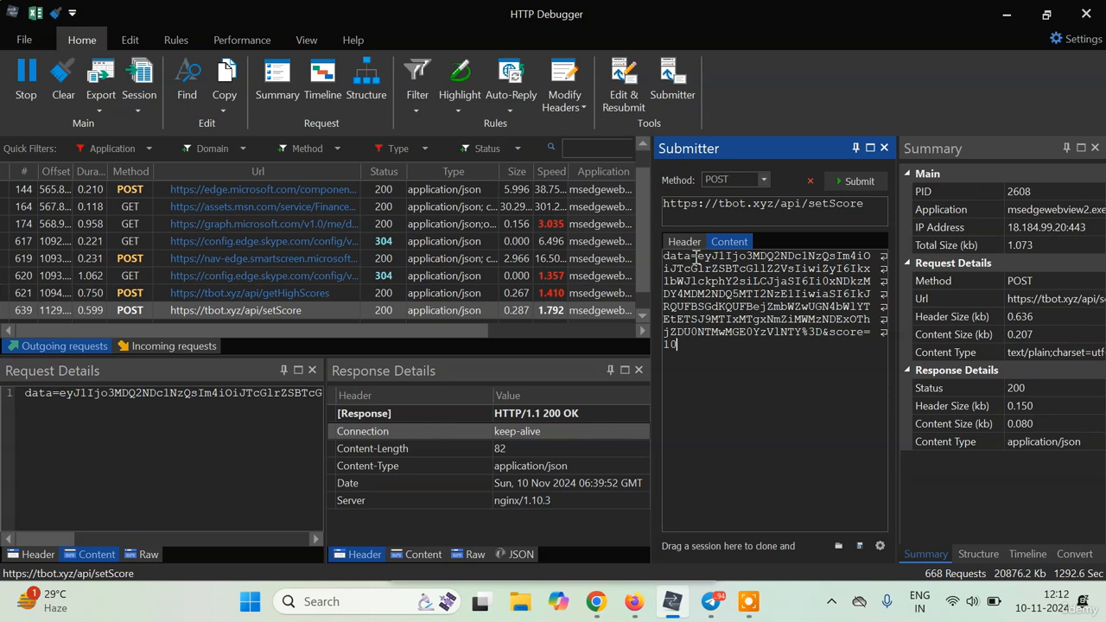
{"action": "left_click_drag", "start_coordinate": [696, 258], "coordinate": [823, 331]}
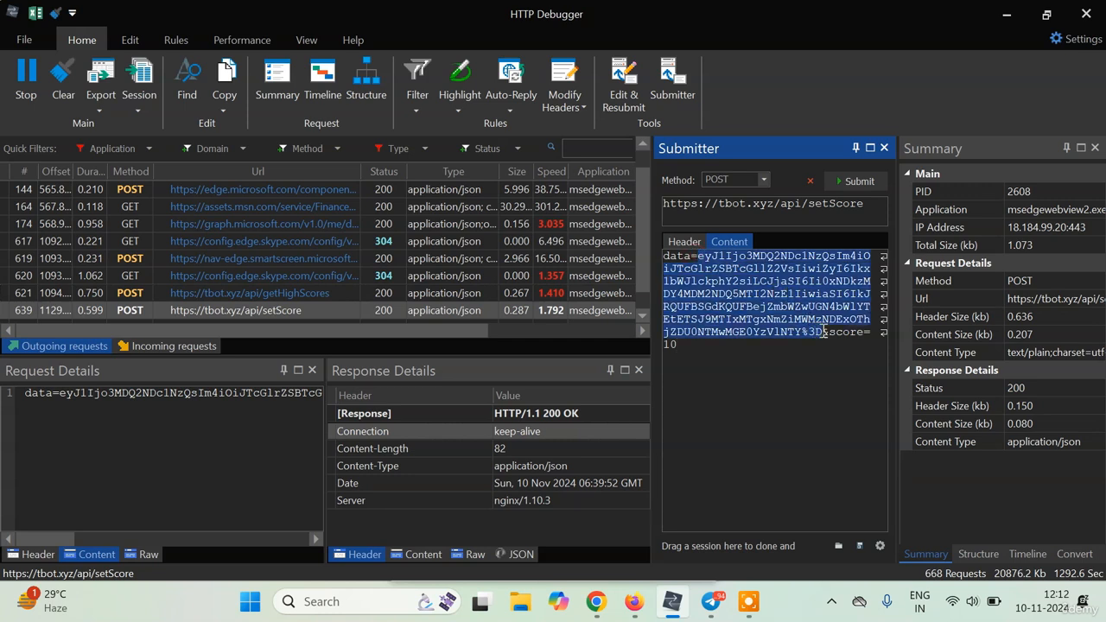
{"action": "left_click", "coordinate": [839, 341]}
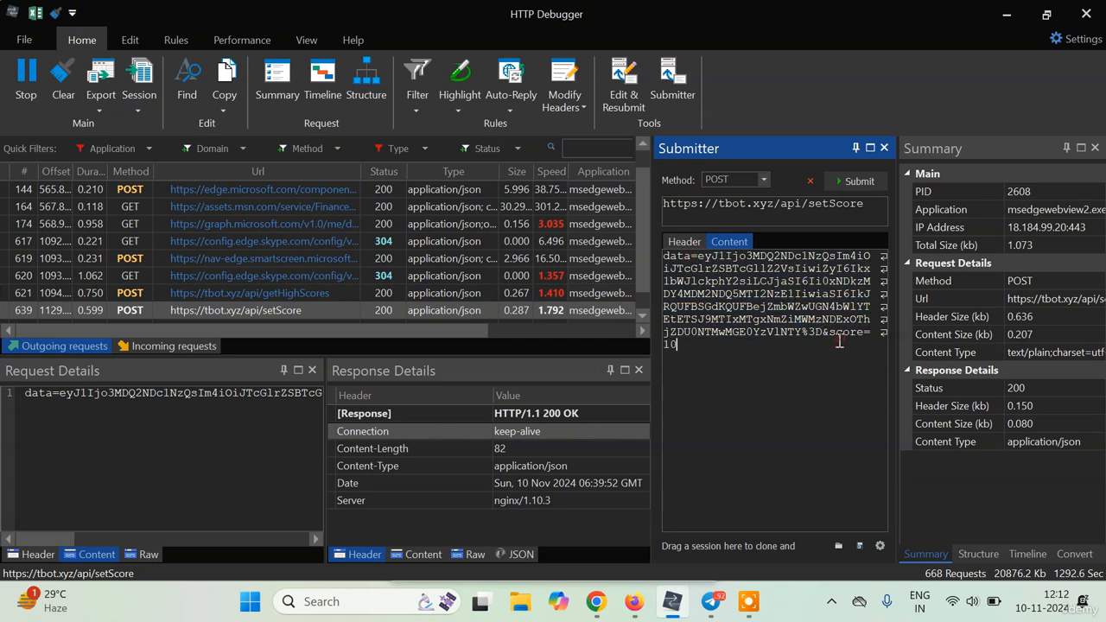
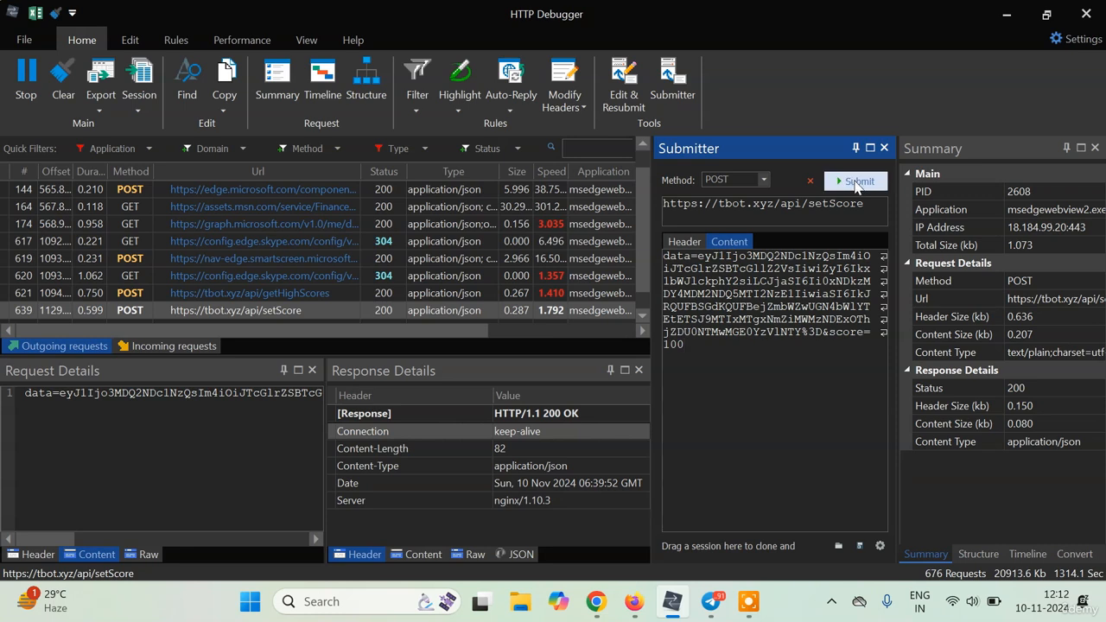
Submit the edited setScore POST with score=100 to tbot.xyz and receive the server's response.
{"action": "left_click", "coordinate": [856, 184]}
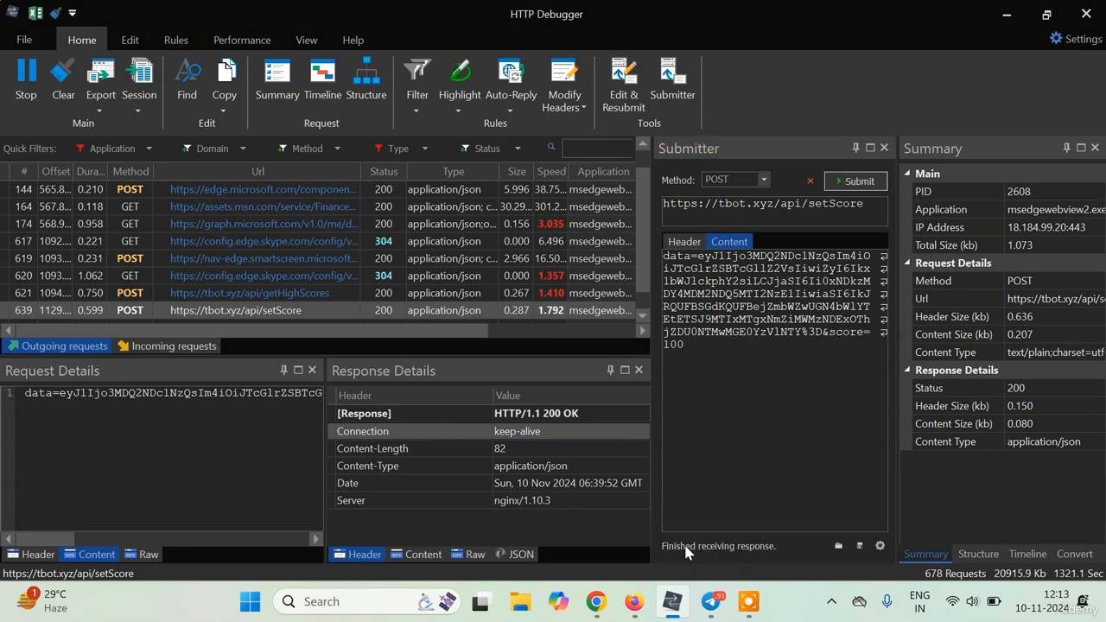
{"action": "left_click_drag", "start_coordinate": [642, 262], "coordinate": [643, 340]}
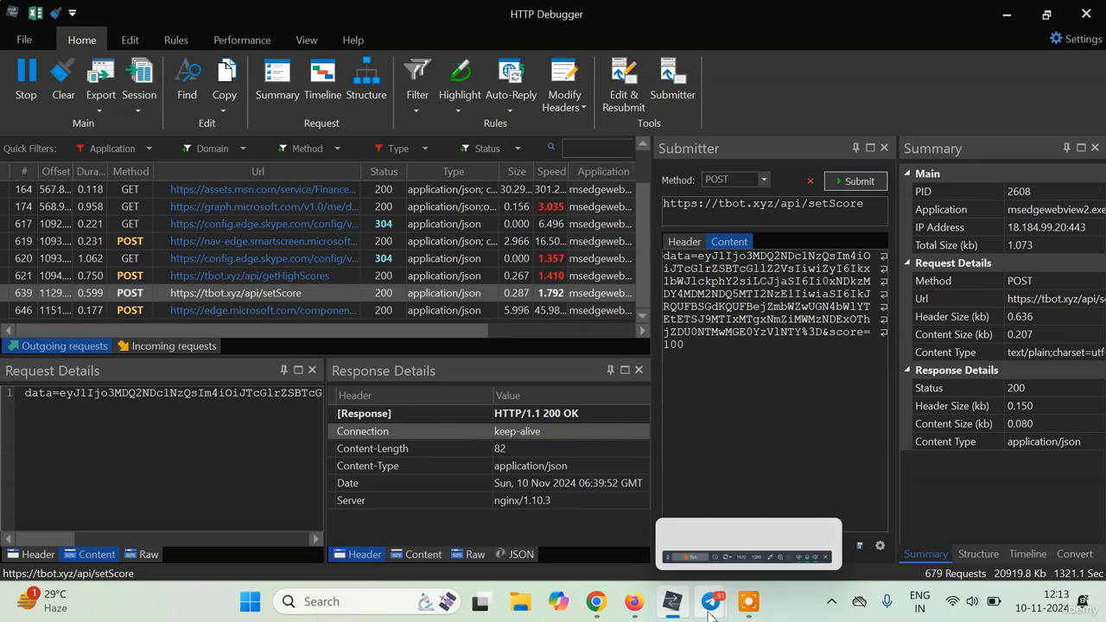
Close the LumberJack game, check the Telegram Top Players list showing 100, then return to the Udemy page in Firefox.
{"action": "mouse_move", "coordinate": [711, 601]}
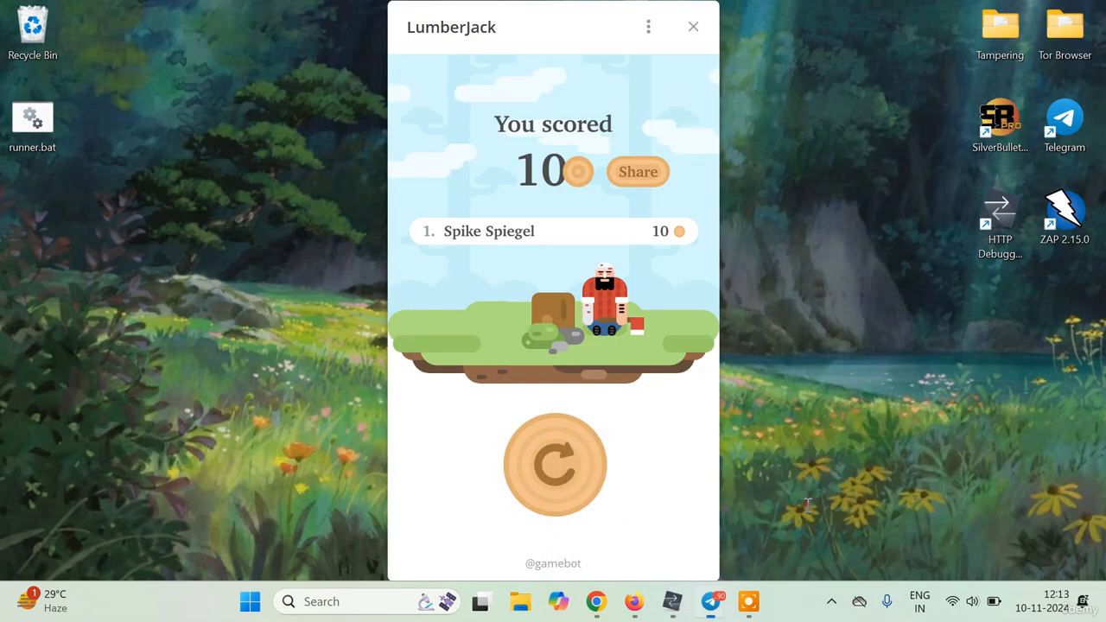
{"action": "left_click", "coordinate": [808, 508]}
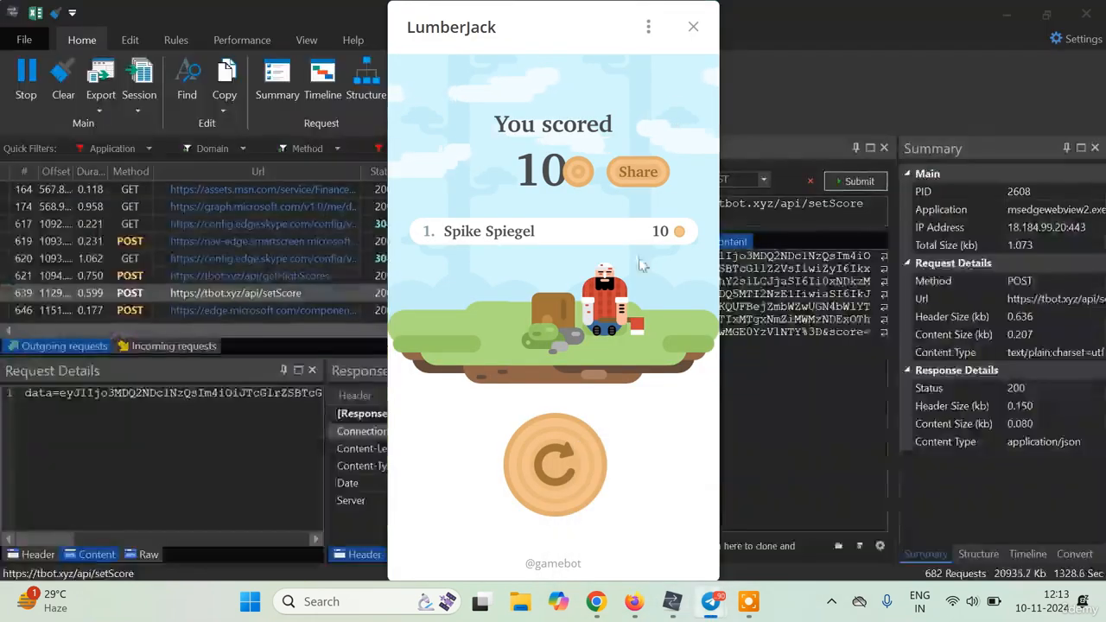
{"action": "left_click", "coordinate": [692, 27]}
{"action": "left_click", "coordinate": [711, 601]}
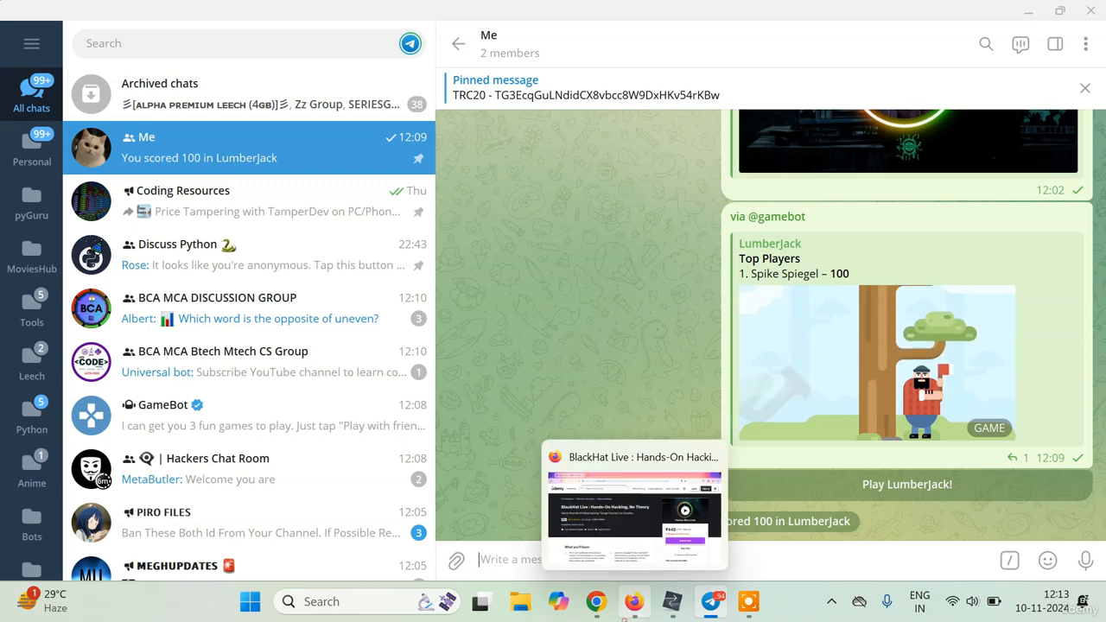
{"action": "left_click", "coordinate": [634, 601]}
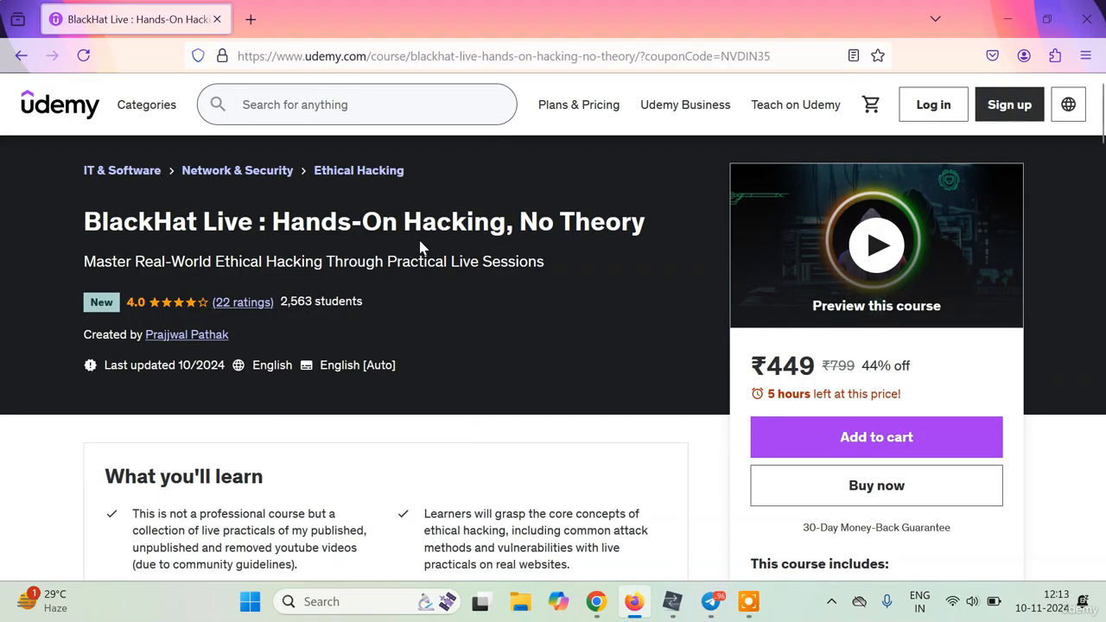